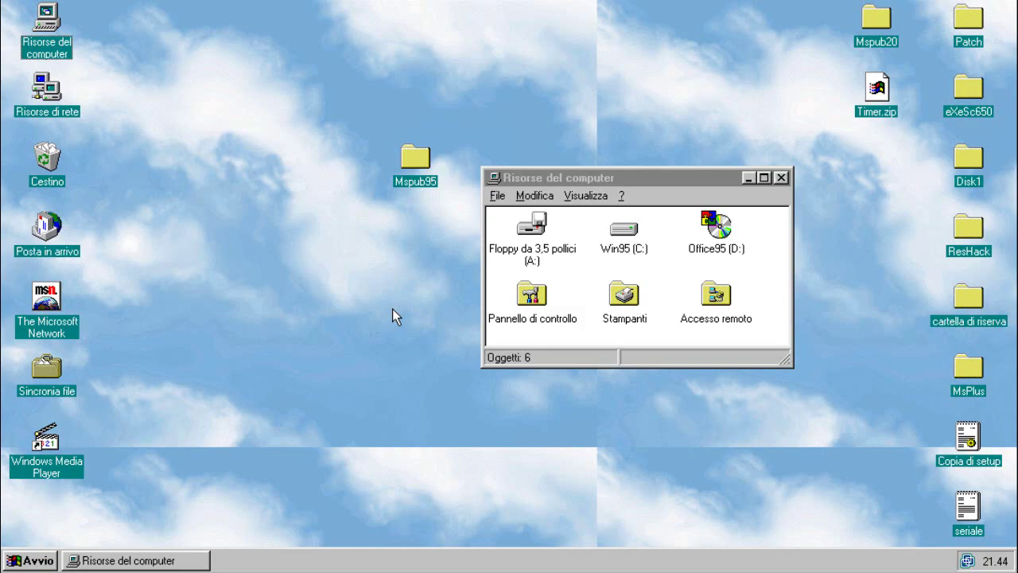
Look inside the Mspub95 folder on the desktop, close it and return to the Risorse del computer window
click(668, 182)
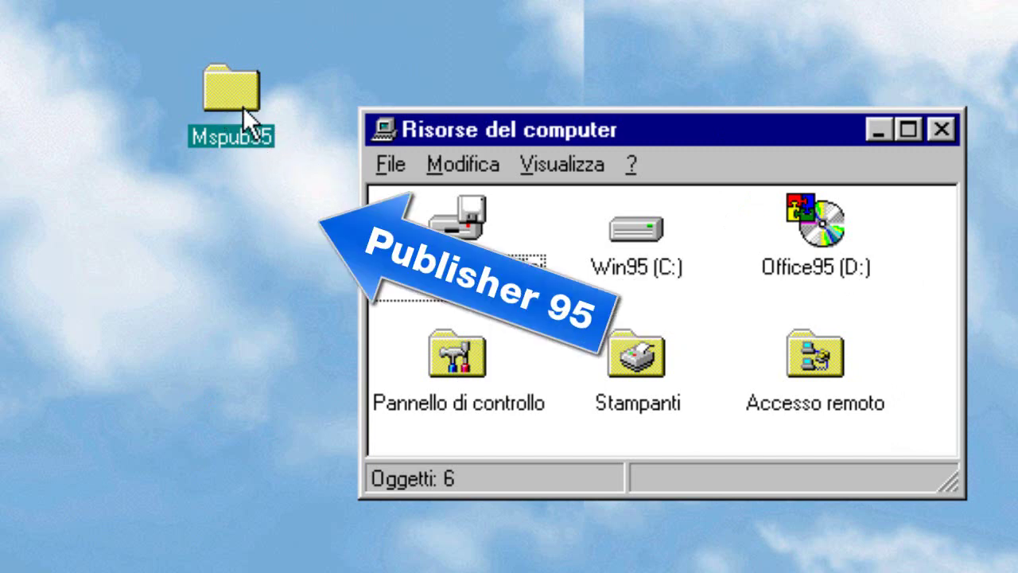
double_click(226, 137)
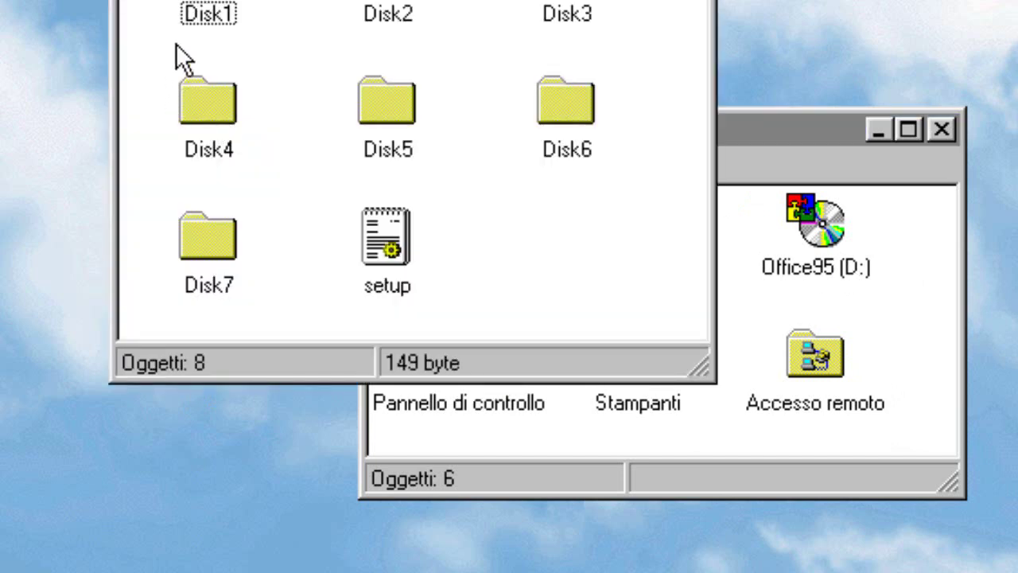
key(alt+F4)
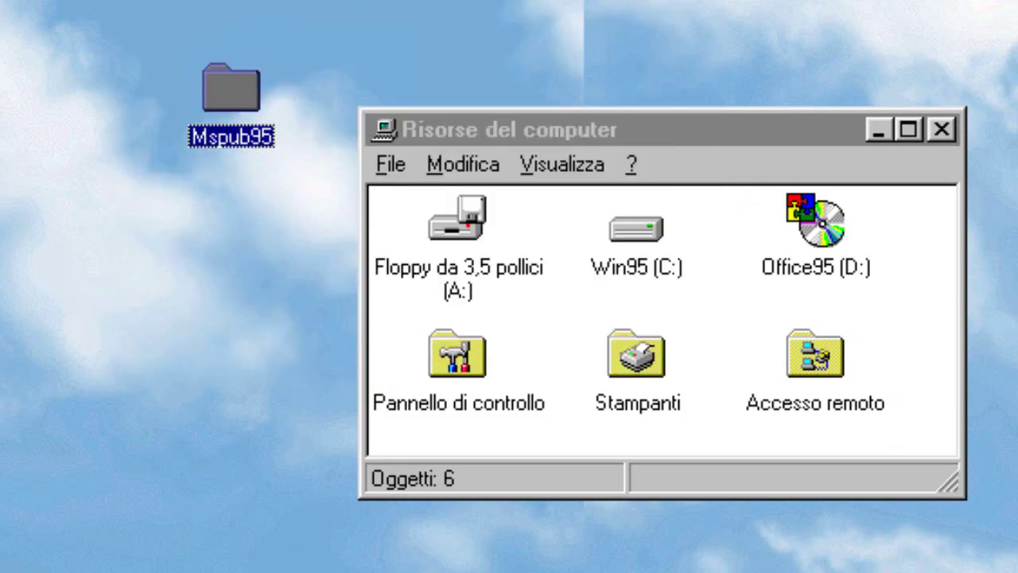
click(903, 295)
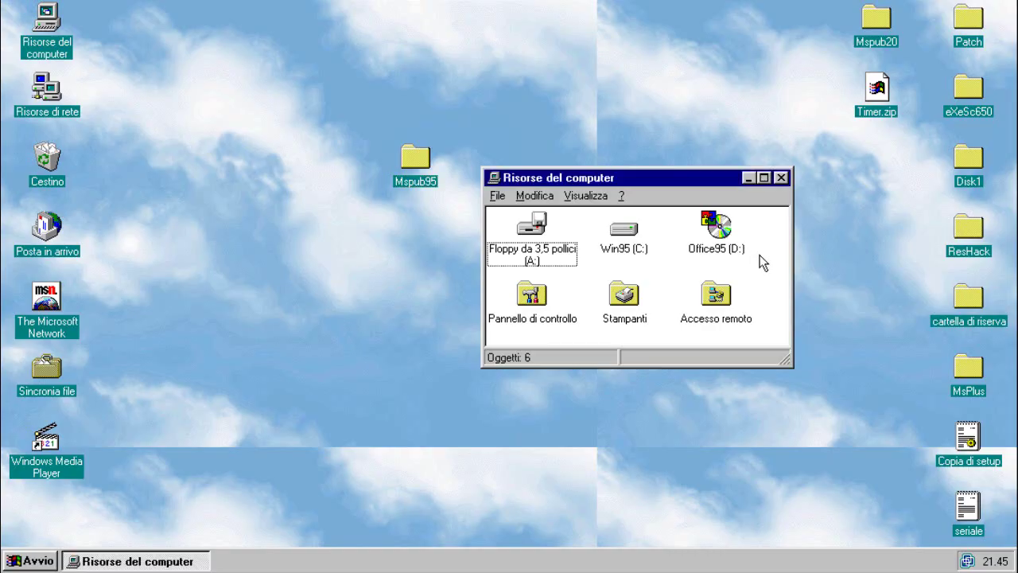
Start the Microsoft Office installation from the Office95 (D:) disc and accept the licence notice, user details and product ID
double_click(718, 226)
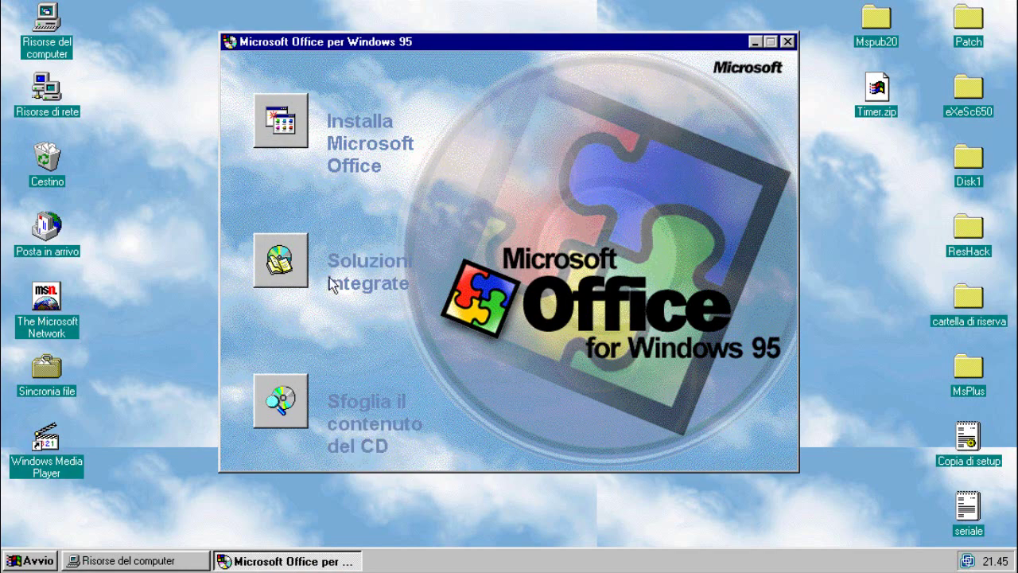
click(279, 127)
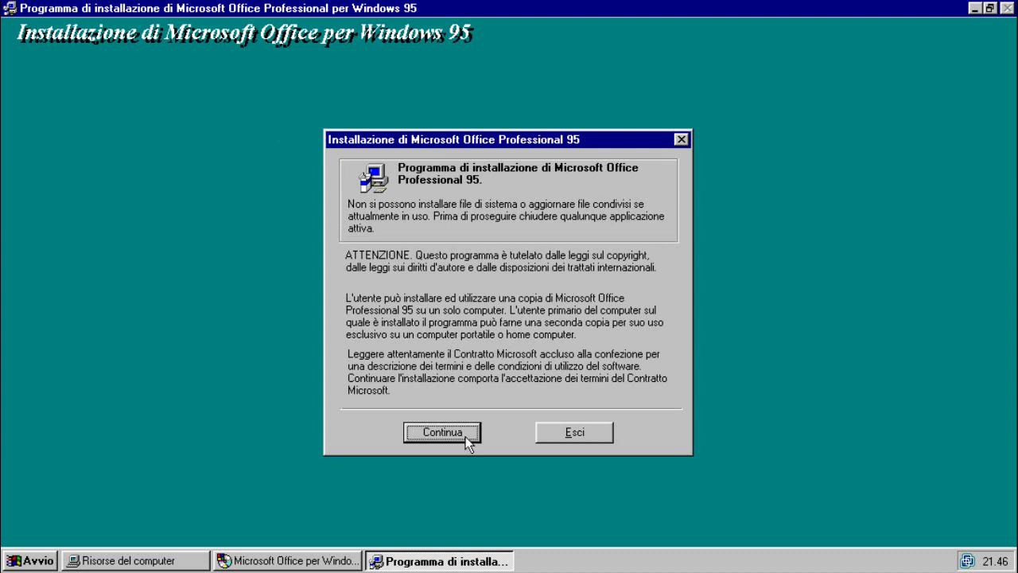
click(466, 442)
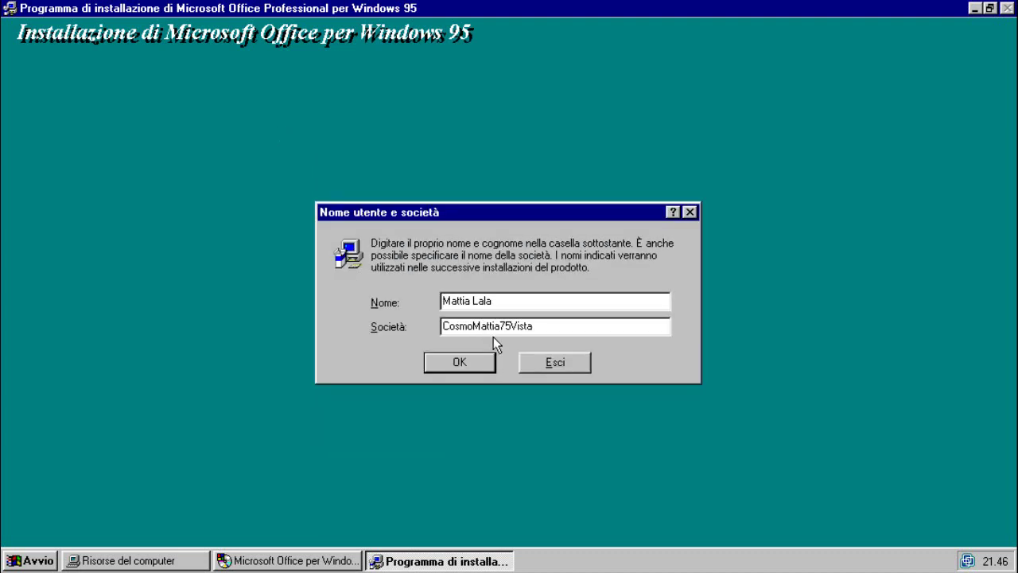
click(450, 367)
click(451, 367)
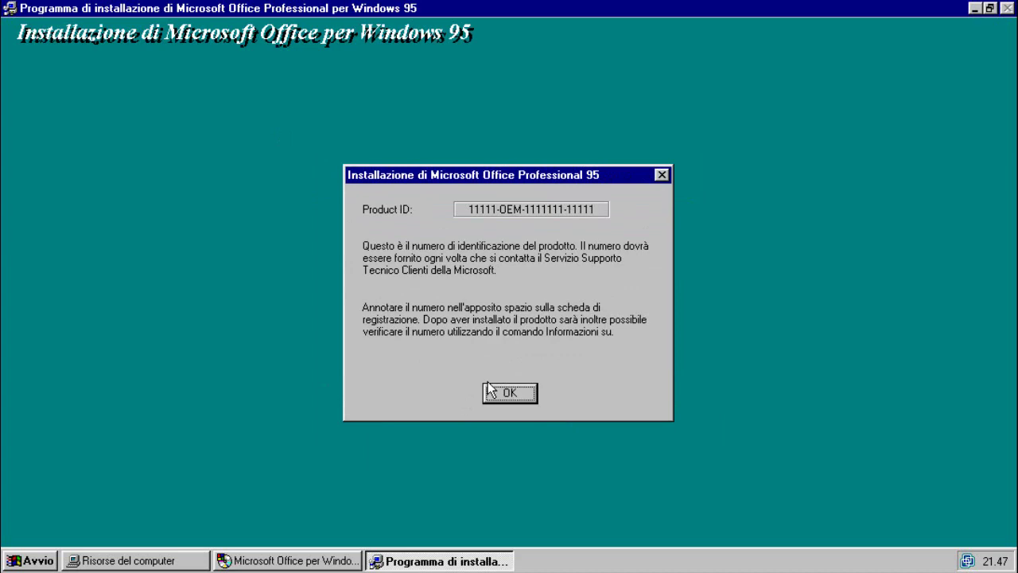
click(502, 392)
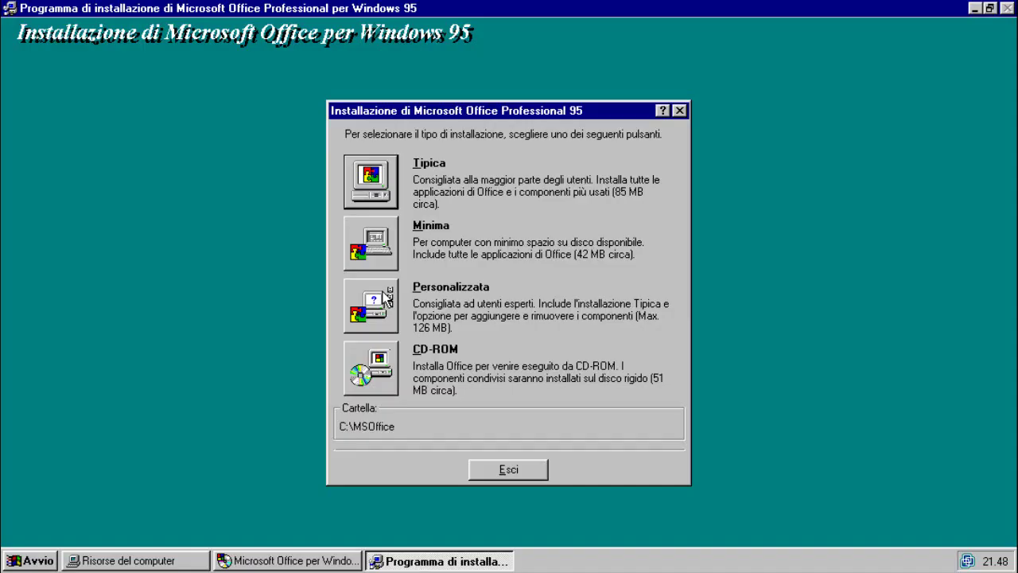
Run the Personalizzata installation of Office with all components selected, finish without online registration and close the disc's welcome window
click(381, 302)
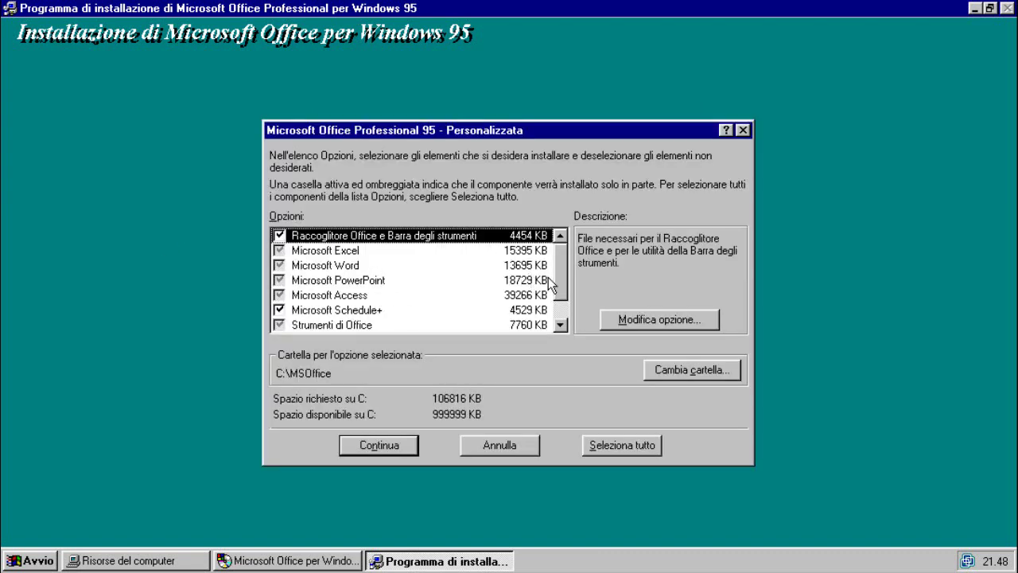
click(600, 448)
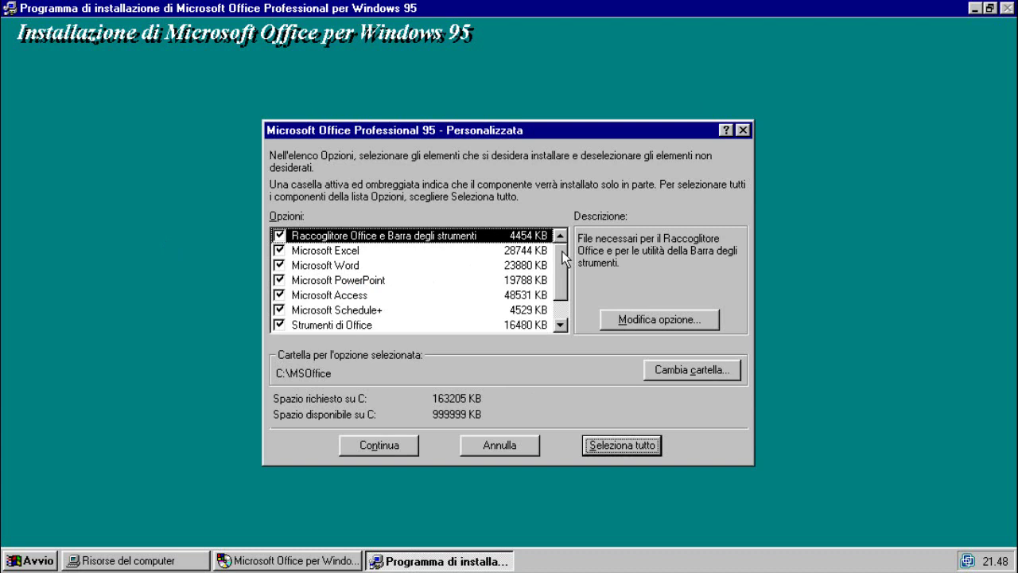
mouse_move(561, 250)
mouse_down()
mouse_move(561, 294)
mouse_move(562, 252)
mouse_up()
click(400, 445)
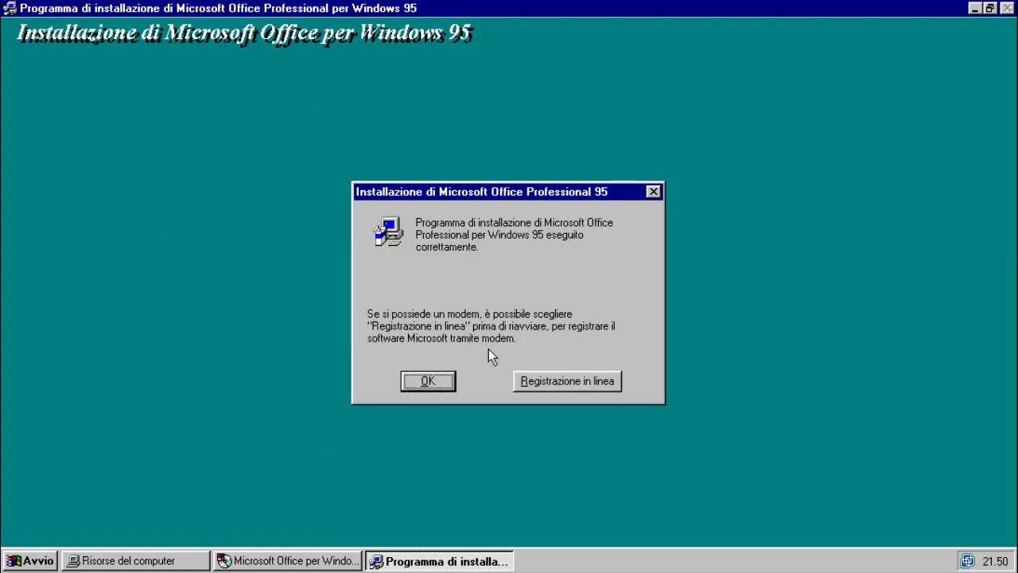
click(442, 386)
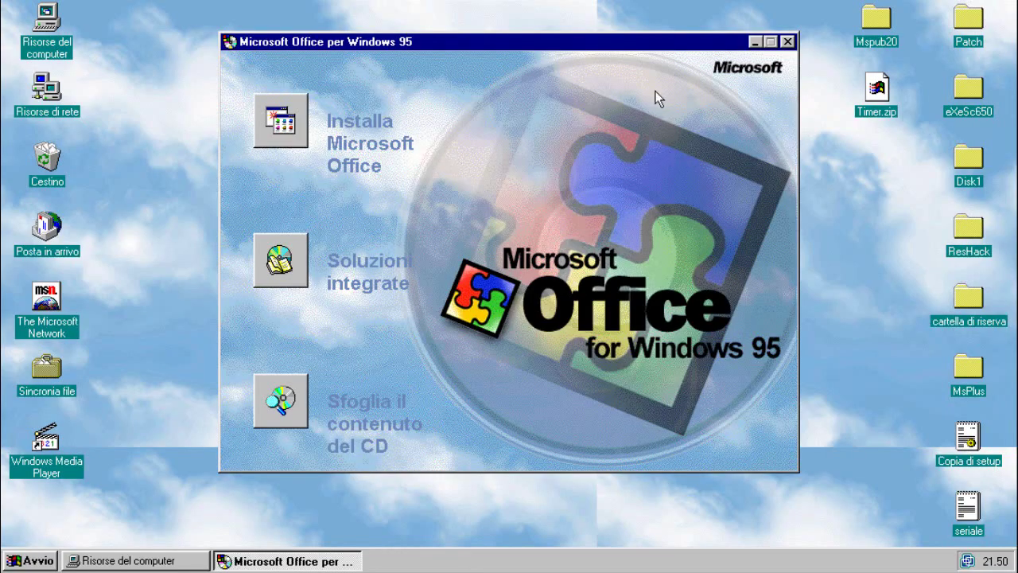
click(787, 41)
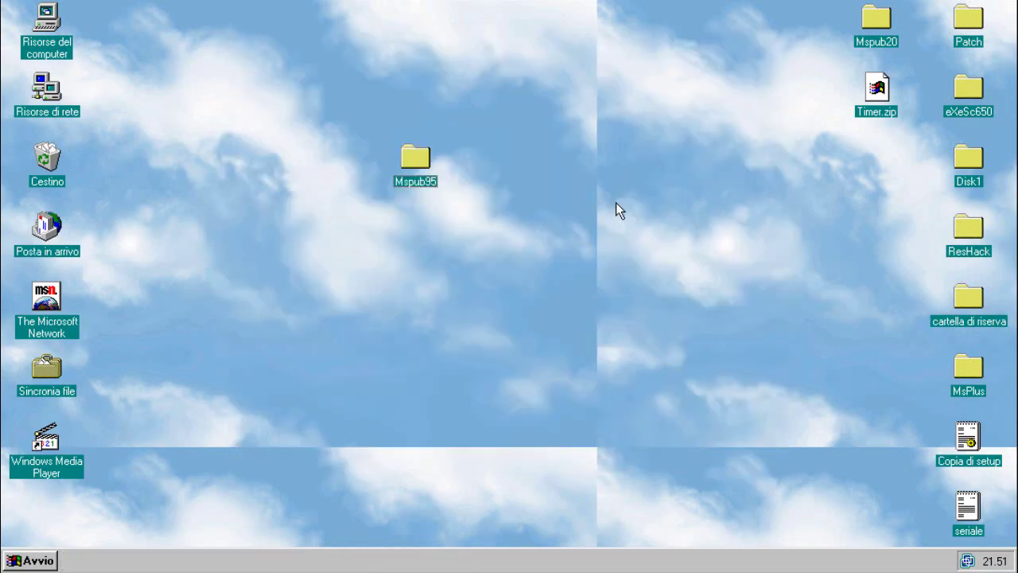
Launch Setup for Microsoft Publisher from the Disk1 folder inside Mspub95
click(419, 158)
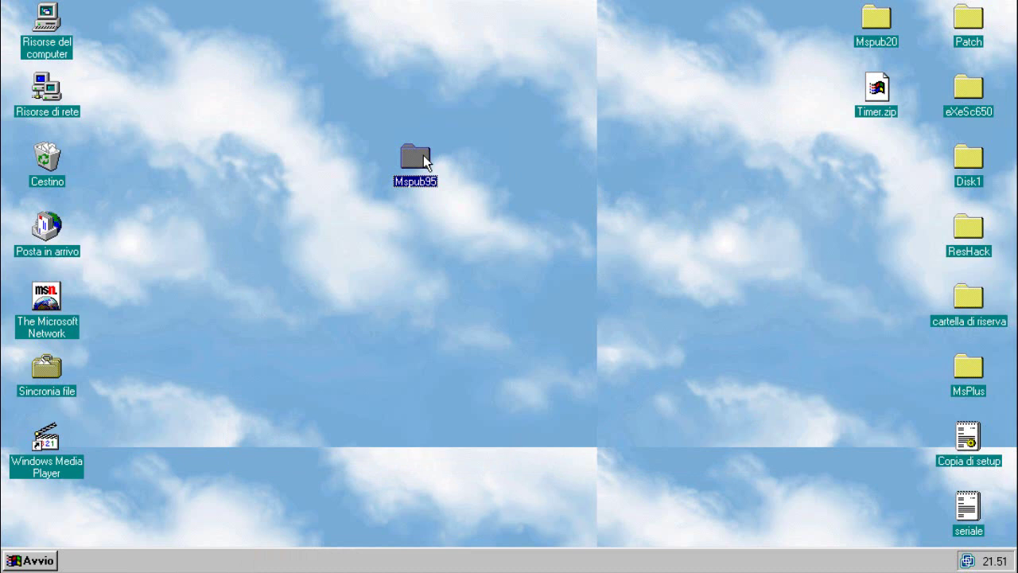
double_click(426, 161)
double_click(403, 95)
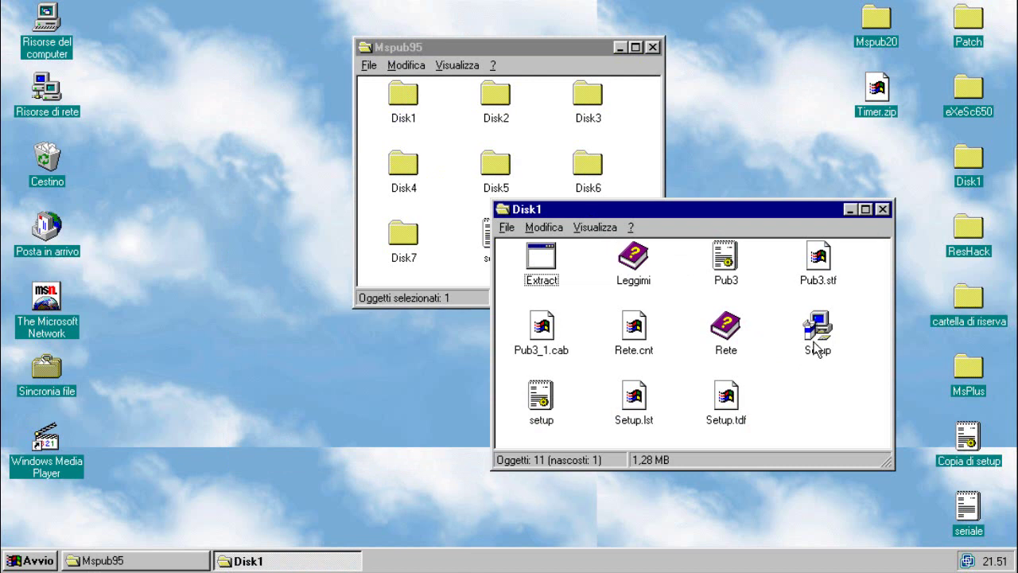
double_click(814, 343)
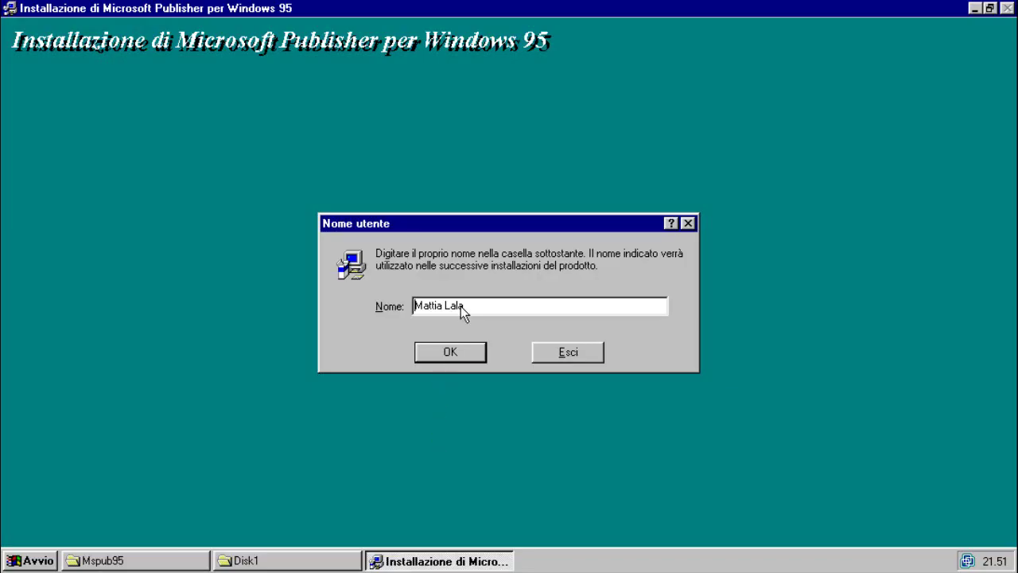
Confirm the user name, complete the Publisher installation without online registration and close the Disk1 and Mspub95 folders
click(474, 349)
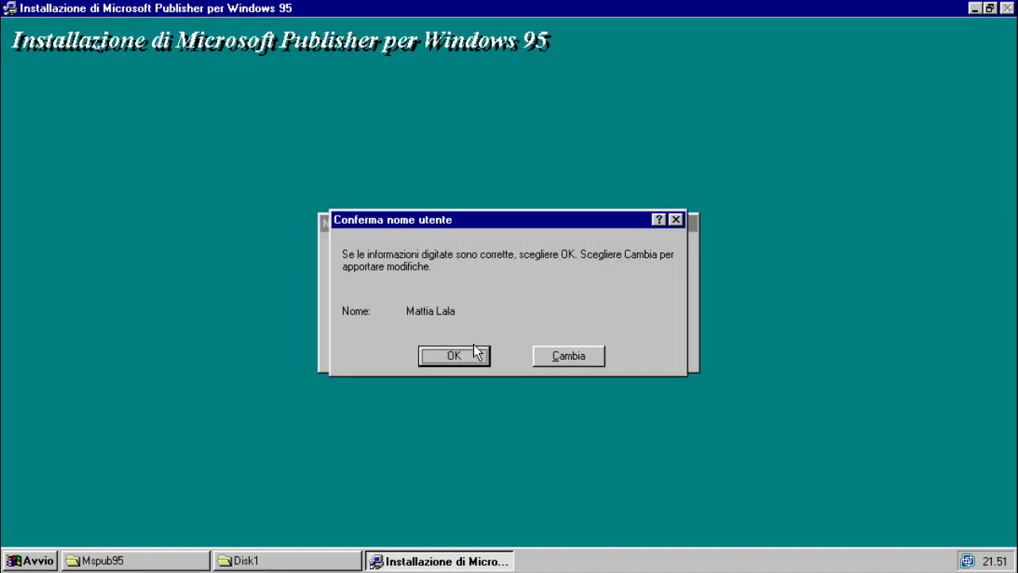
click(476, 352)
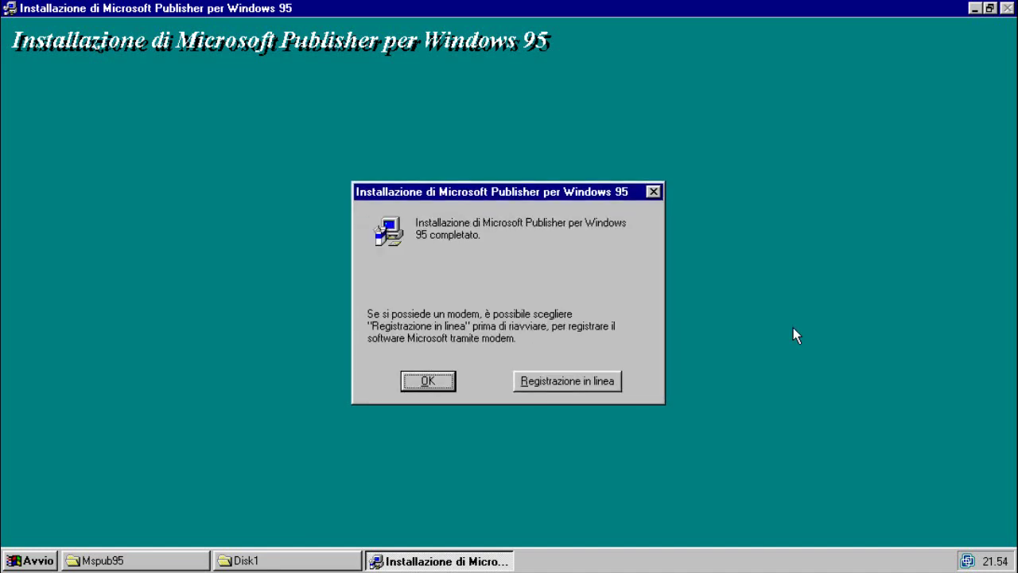
click(440, 382)
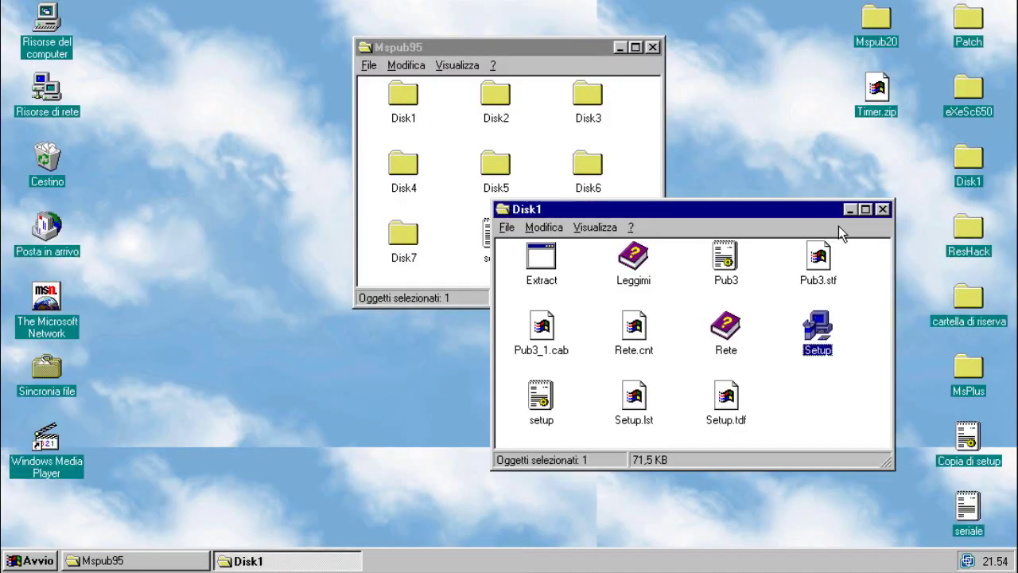
click(882, 208)
click(651, 48)
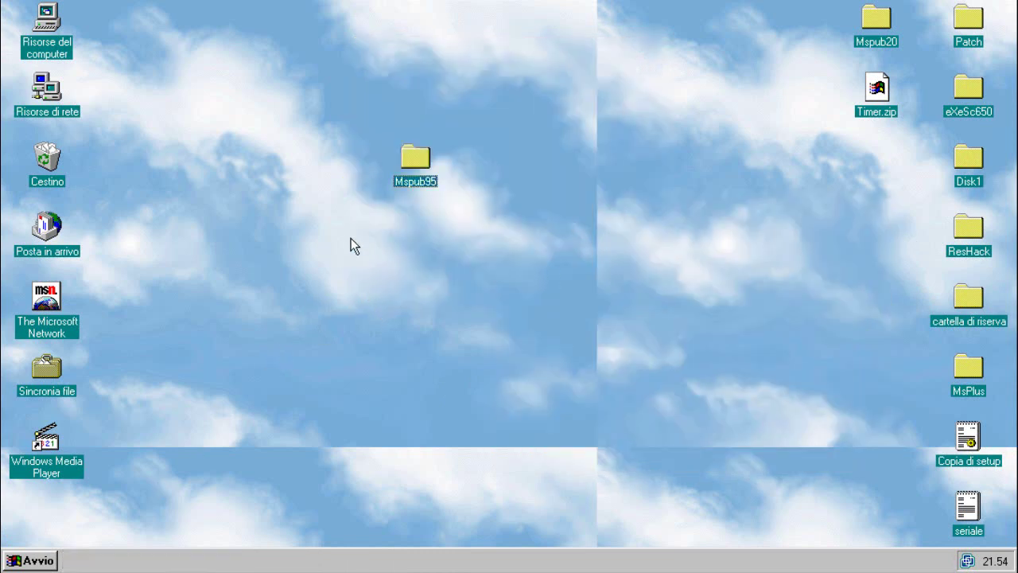
Launch Microsoft Word and dismiss its Nuove caratteristiche introduction
click(32, 560)
mouse_move(117, 348)
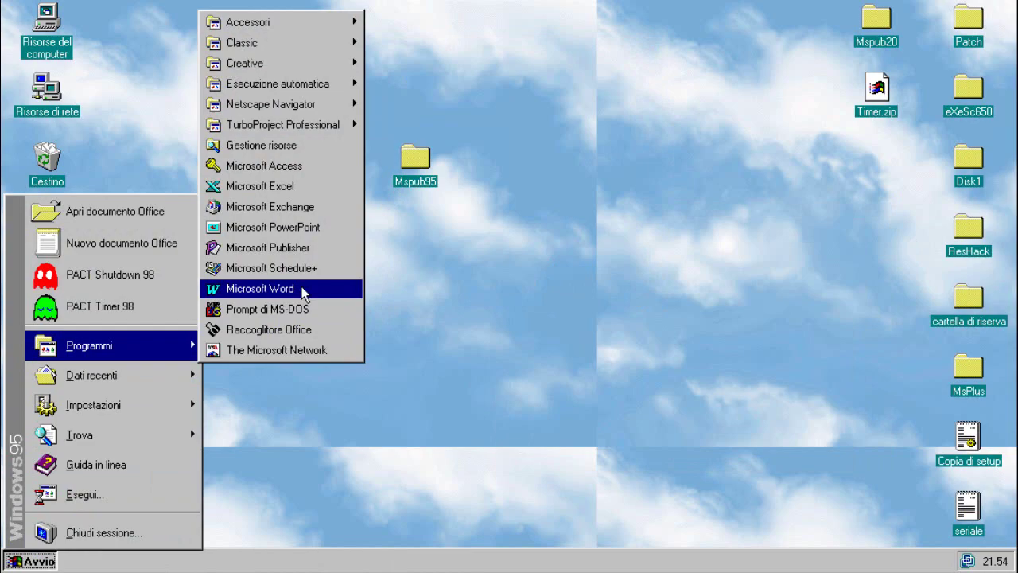
click(260, 289)
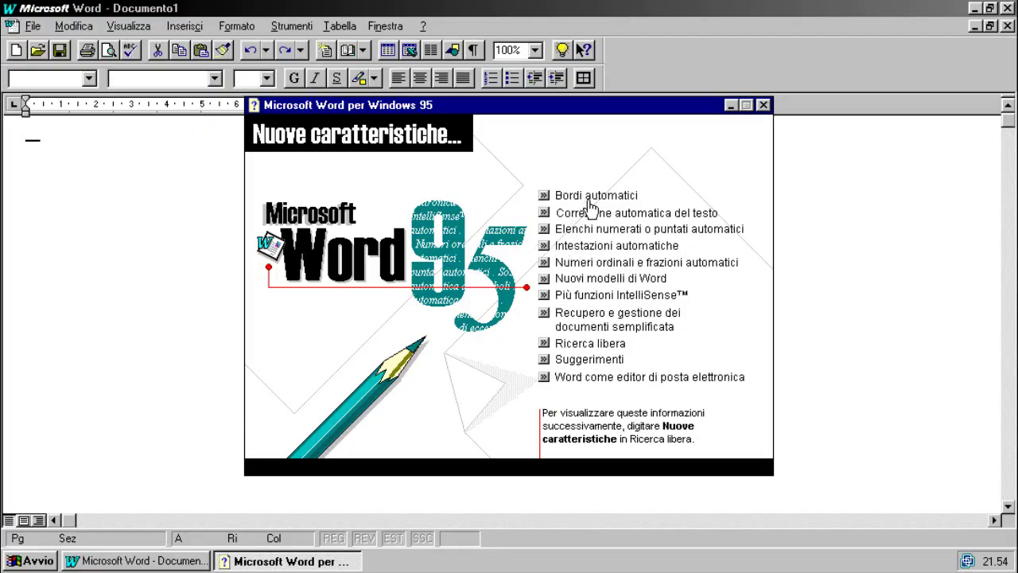
key(Escape)
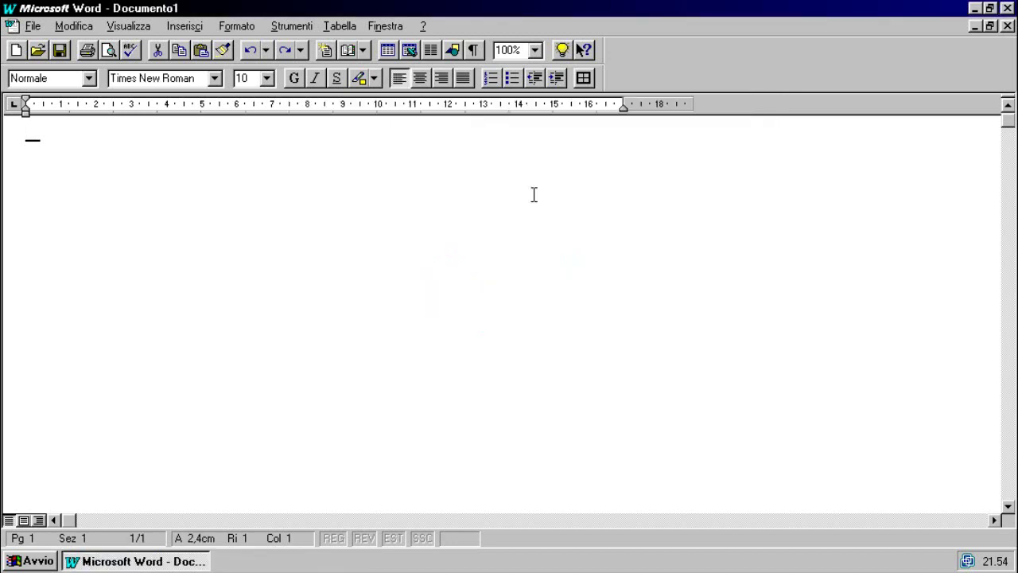
Switch the blank document to page layout view and show the Microsoft toolbar
click(24, 520)
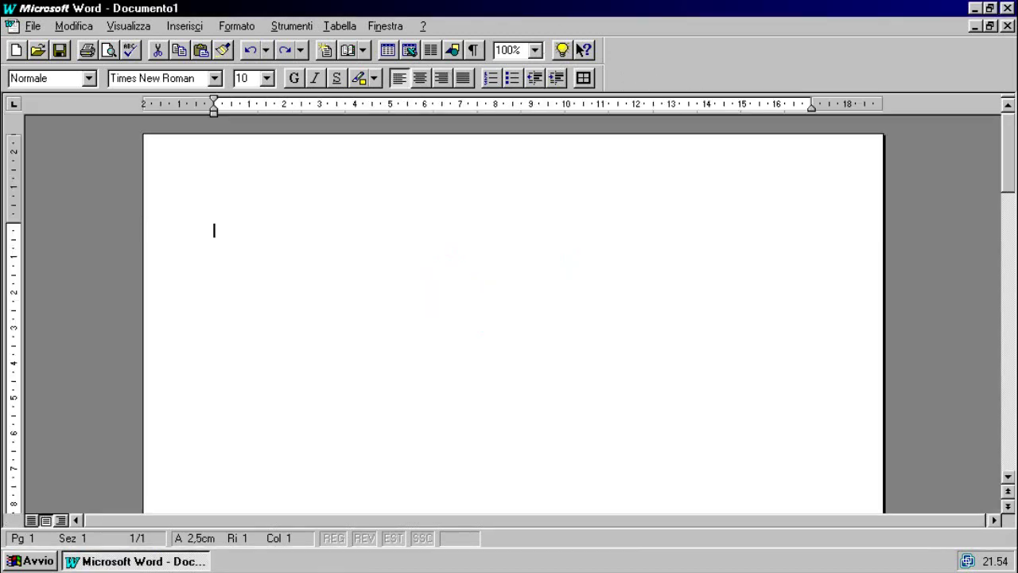
click(536, 50)
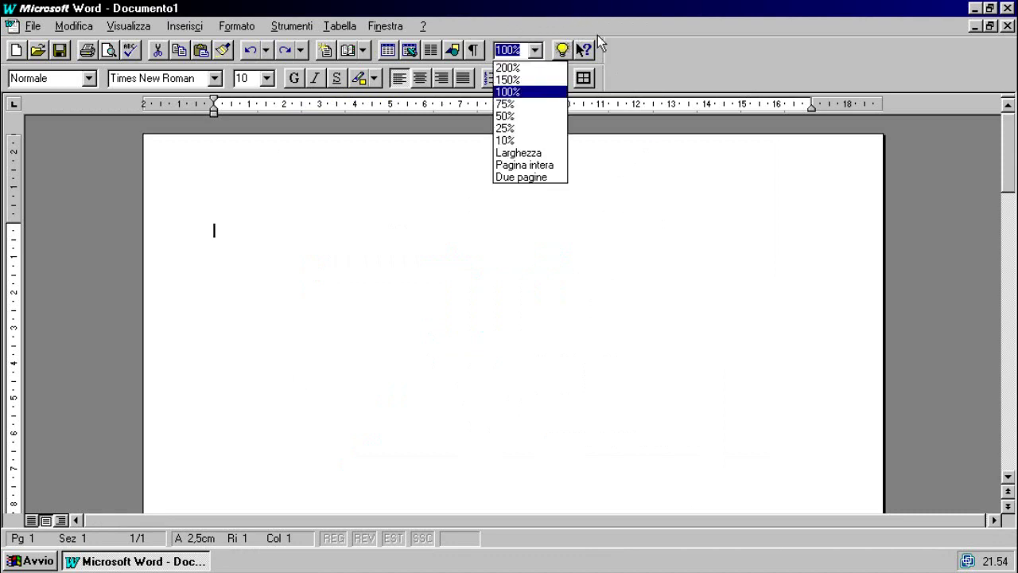
click(706, 58)
right_click(706, 58)
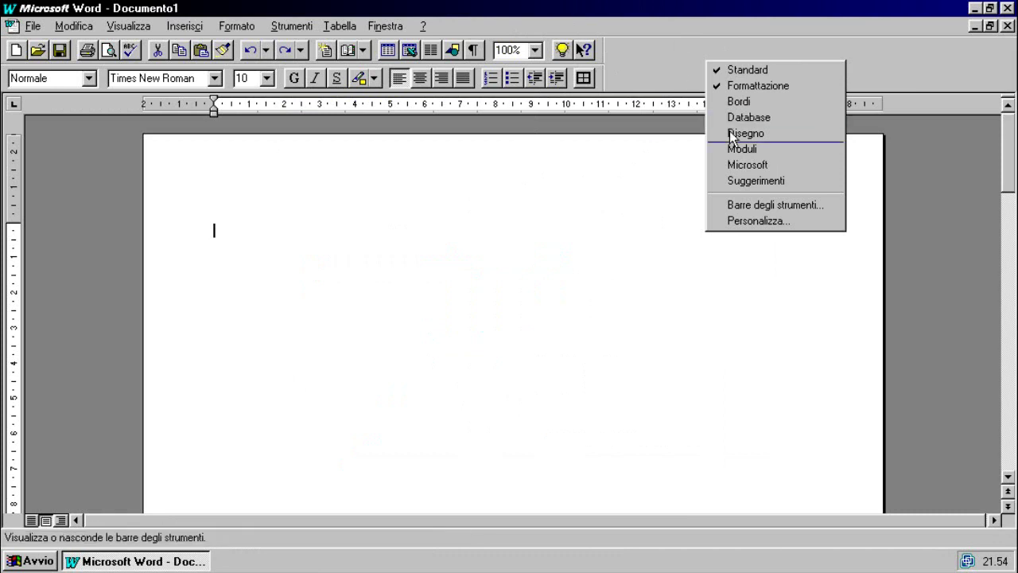
click(831, 164)
View Word's version and licence information, then close it
click(423, 25)
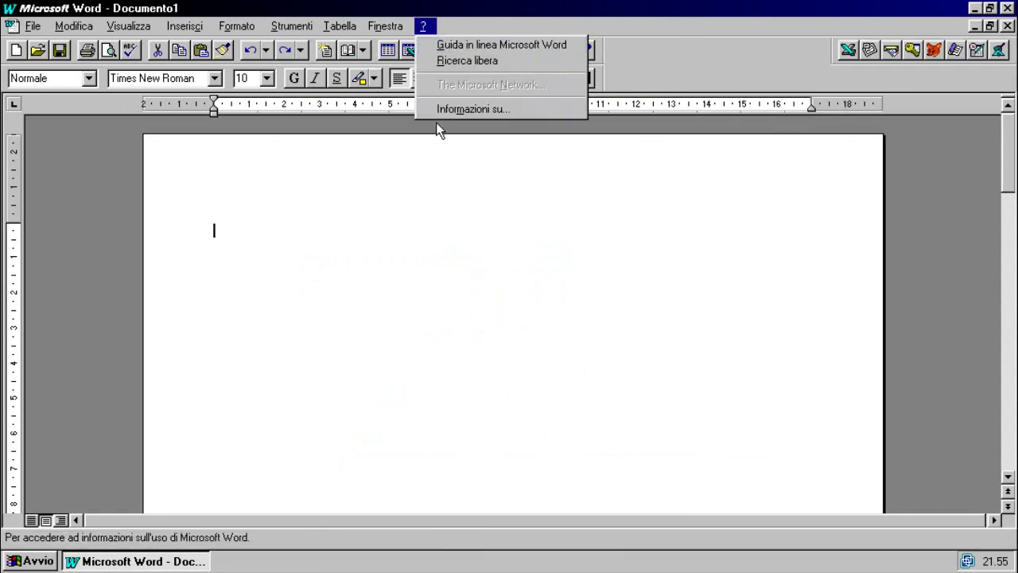
click(438, 115)
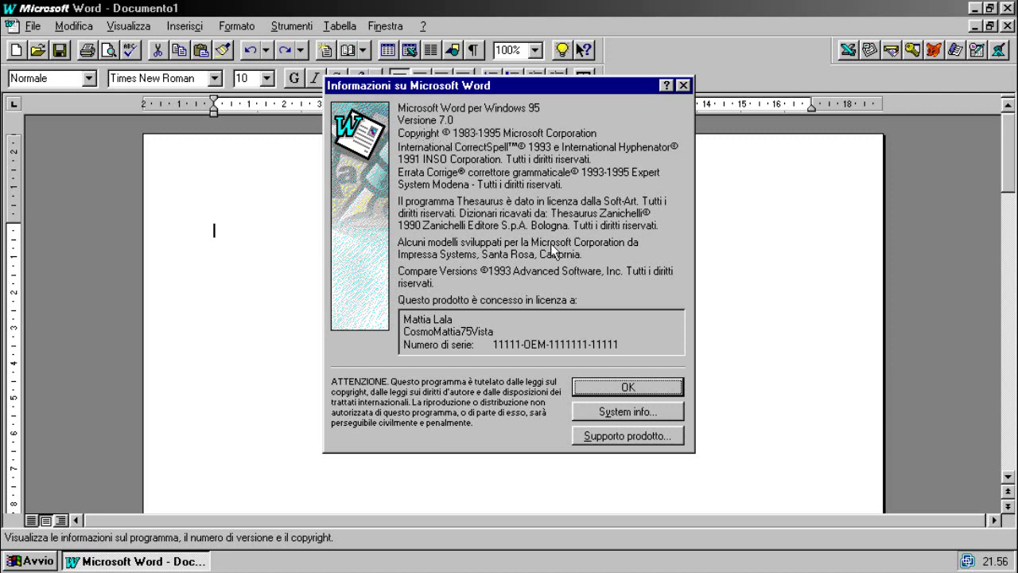
click(593, 385)
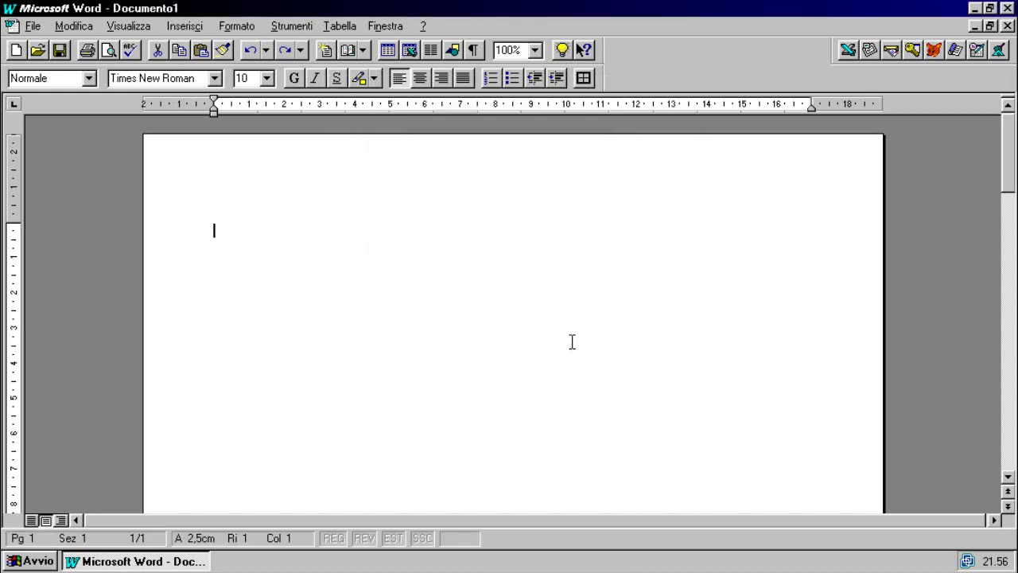
Look through the editing, view, tools and table commands Word offers and open the program's options
click(33, 26)
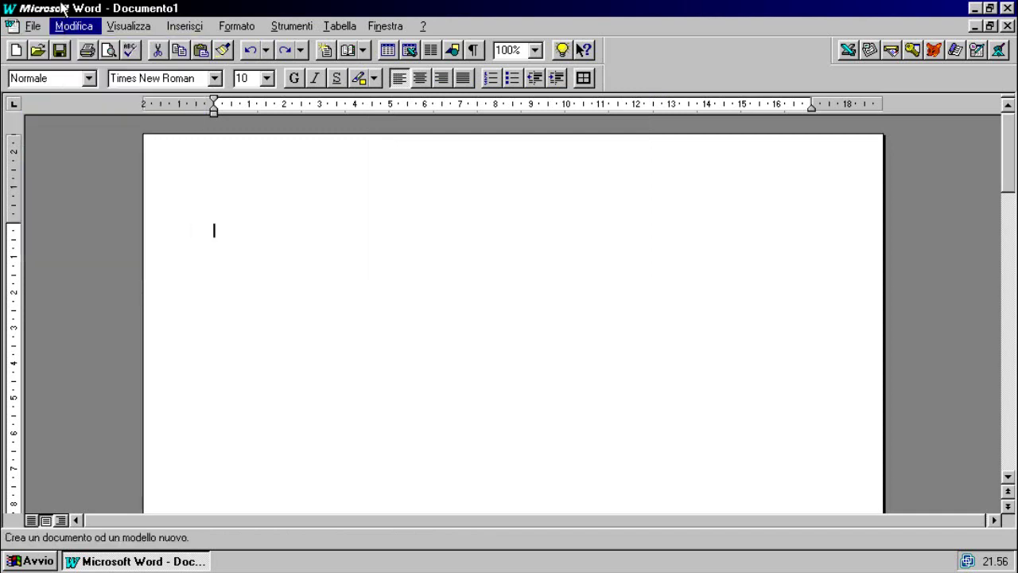
mouse_move(73, 26)
mouse_move(121, 28)
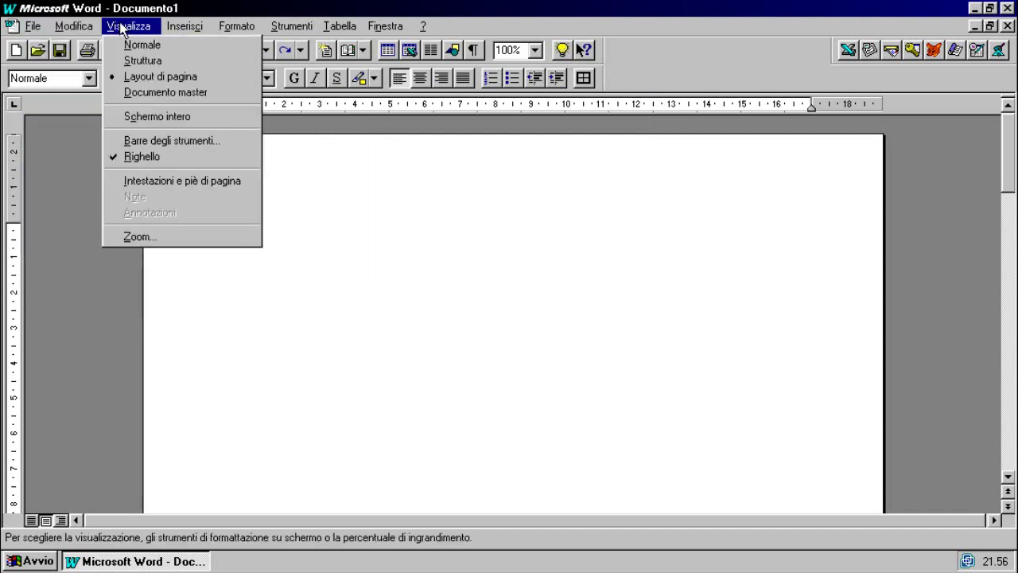
mouse_move(283, 31)
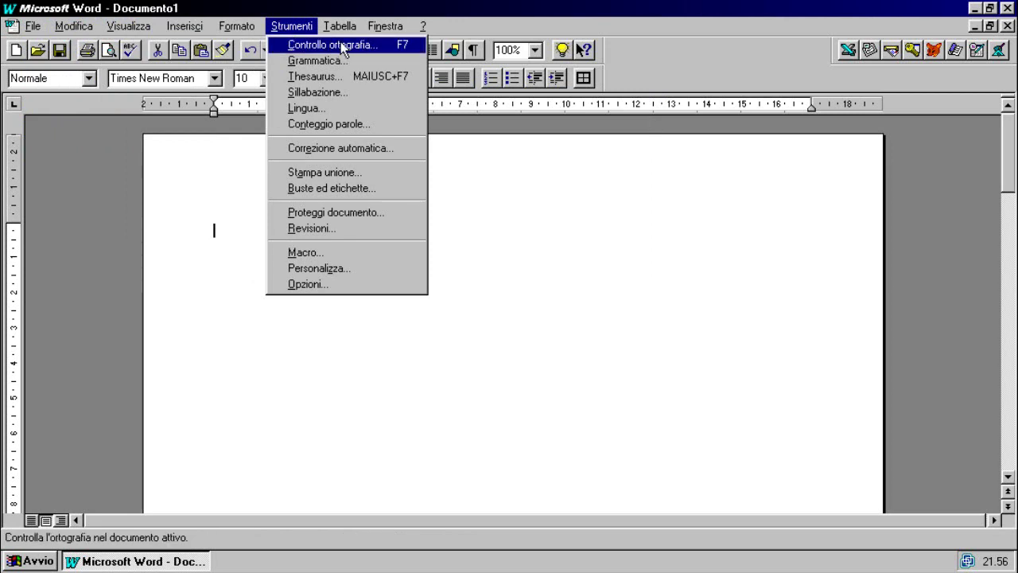
mouse_move(348, 25)
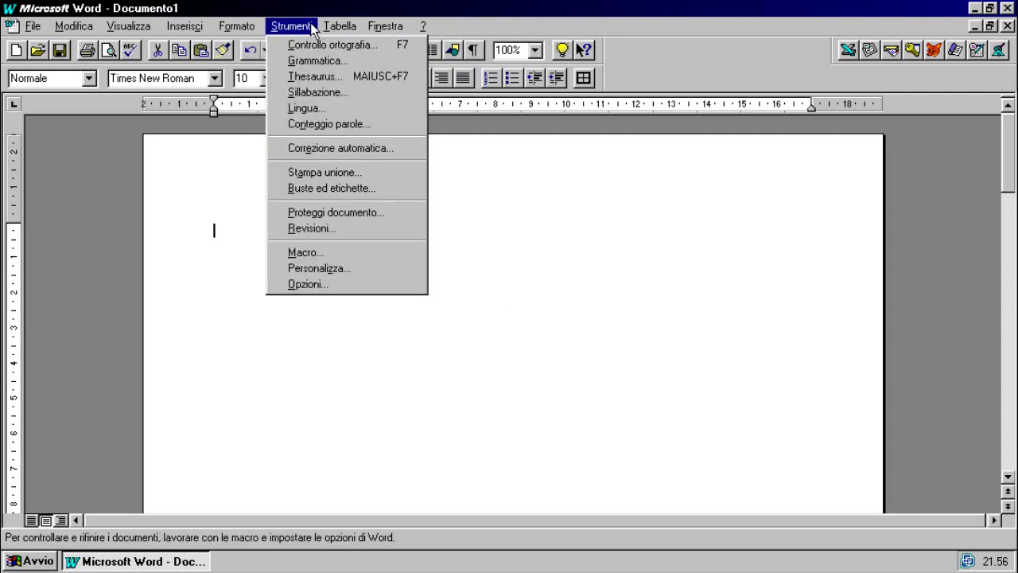
click(323, 286)
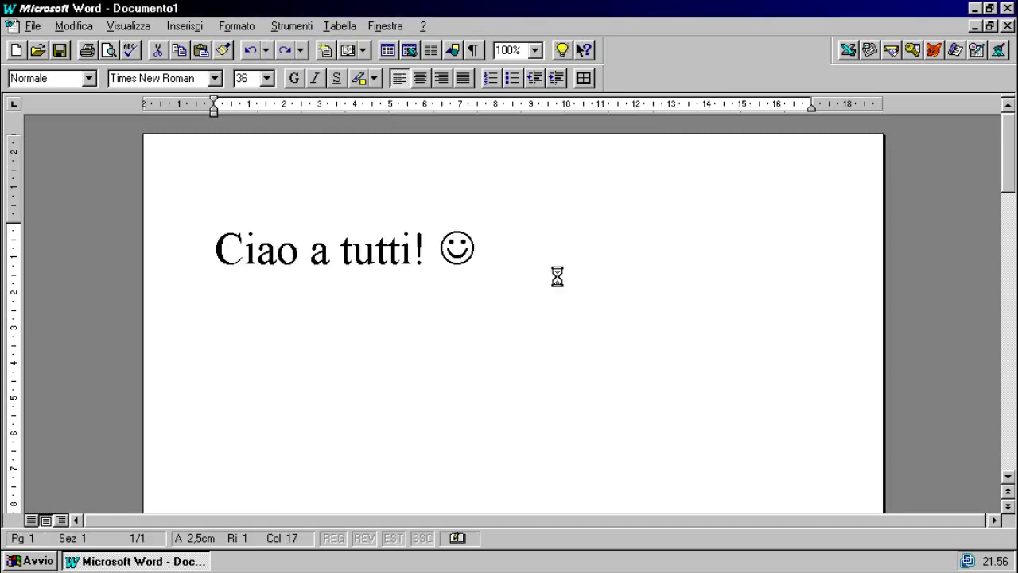
click(132, 25)
mouse_move(223, 32)
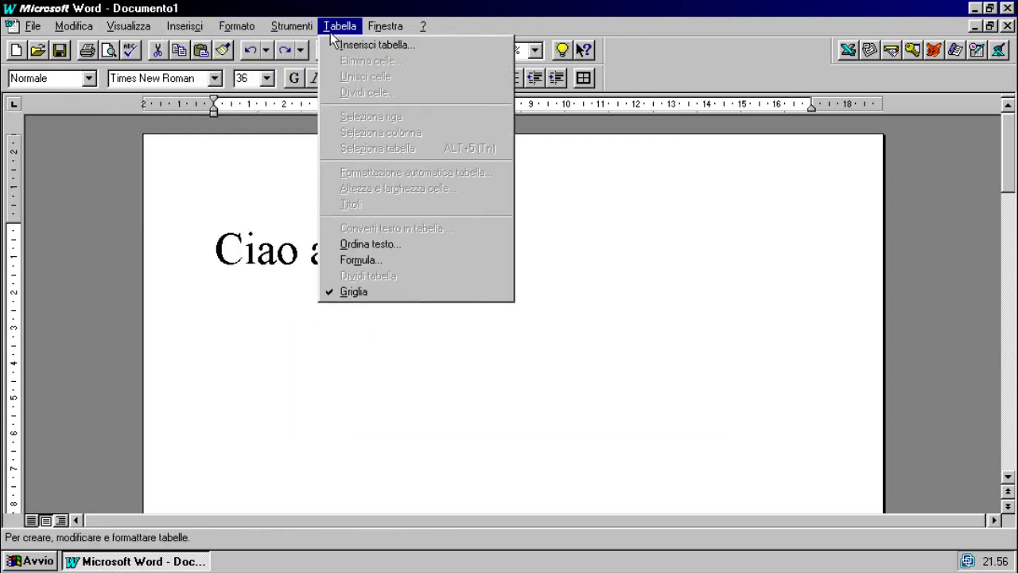
mouse_move(422, 25)
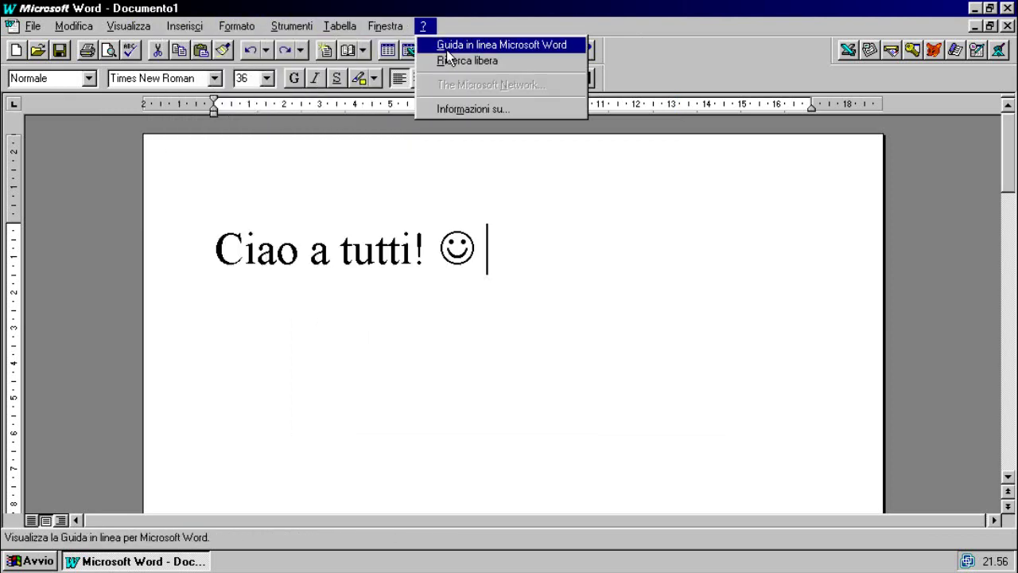
click(1008, 455)
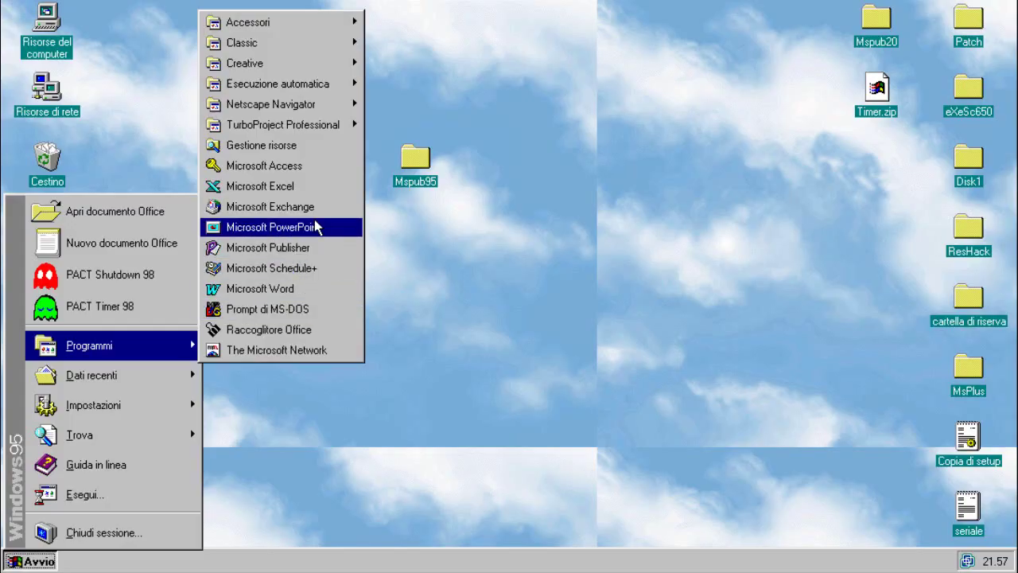
Launch Microsoft Excel and enter a formula in cell A4 that adds cells C3 and C4
click(313, 186)
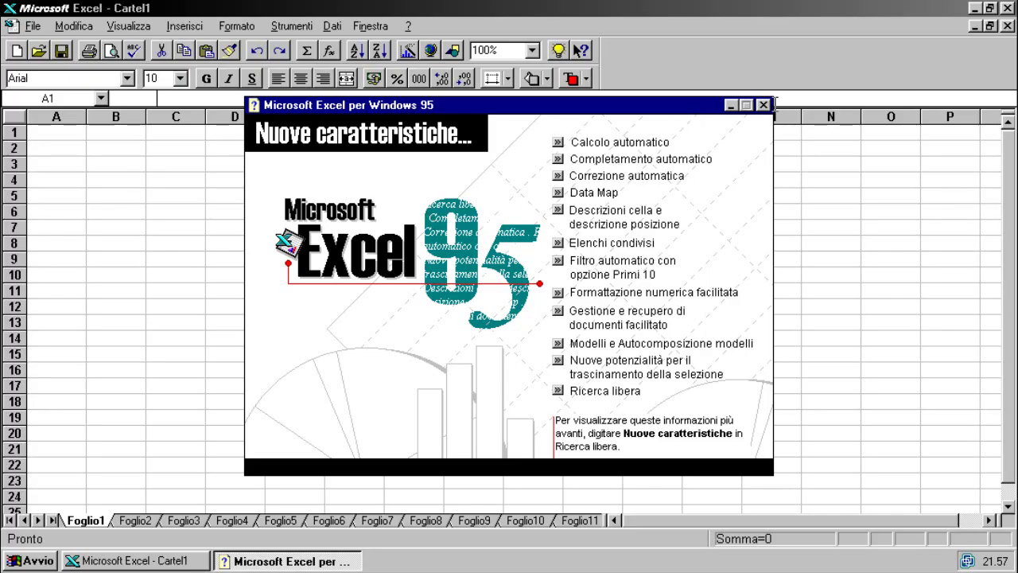
click(75, 178)
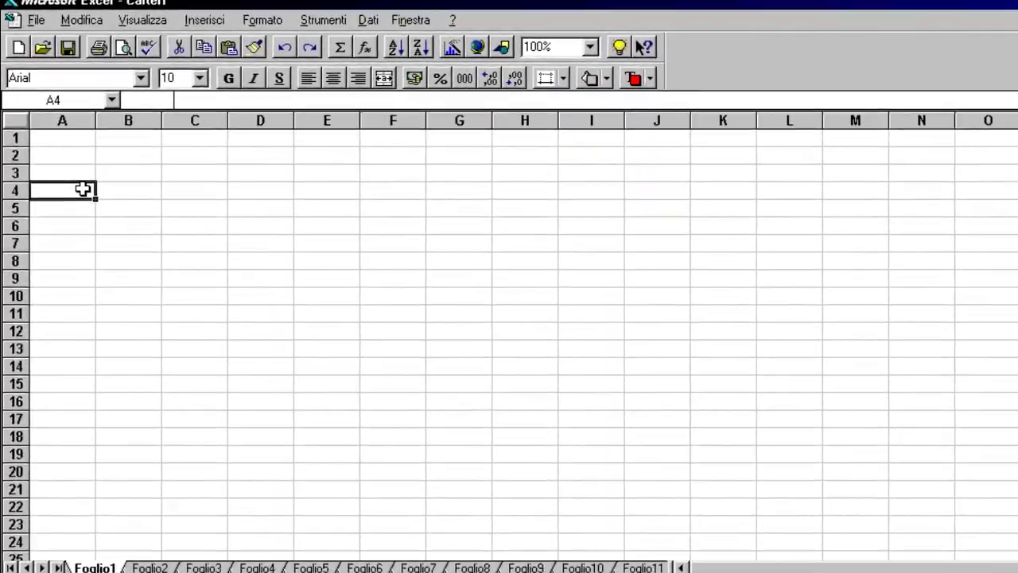
text(=)
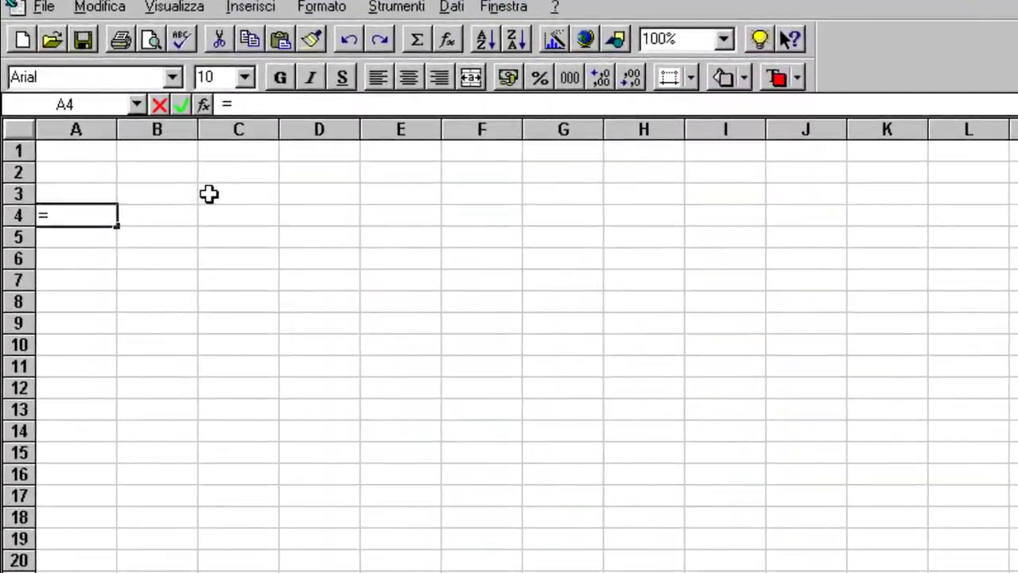
click(188, 177)
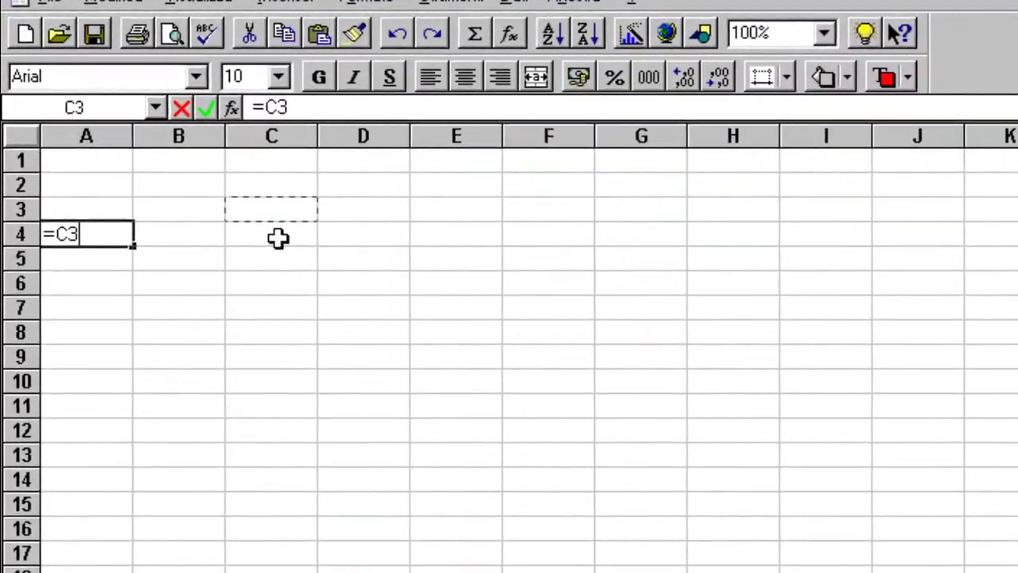
key(Return)
Enter the formula's input values: 10 in cell C3 and 40 in cell C4
click(251, 201)
text(10)
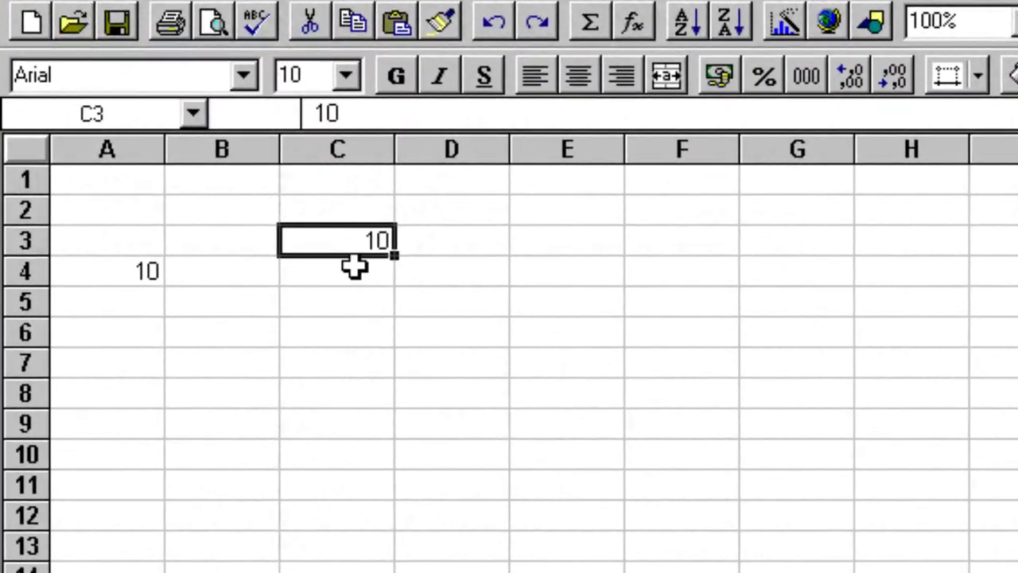
click(354, 266)
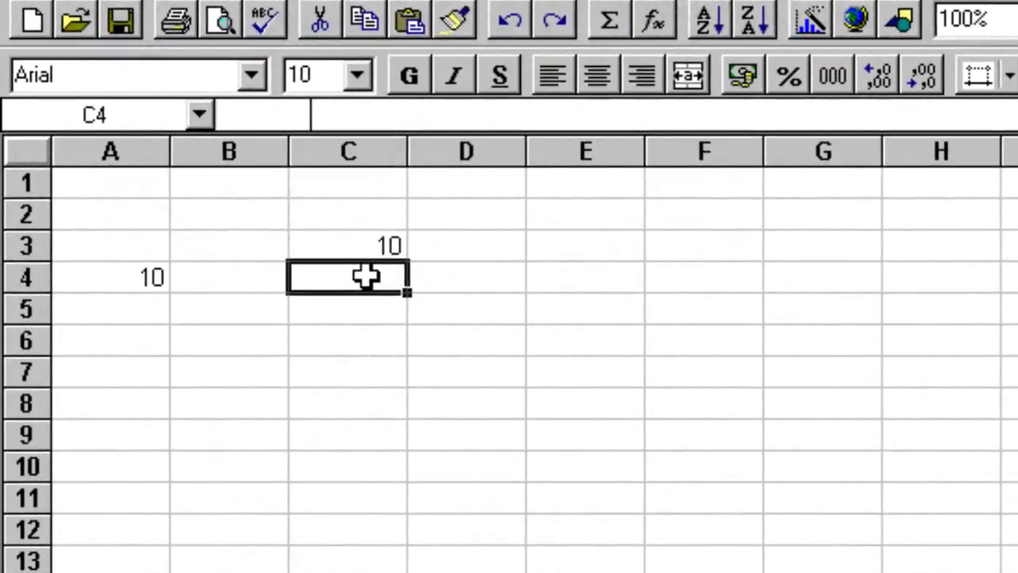
text(40)
click(500, 368)
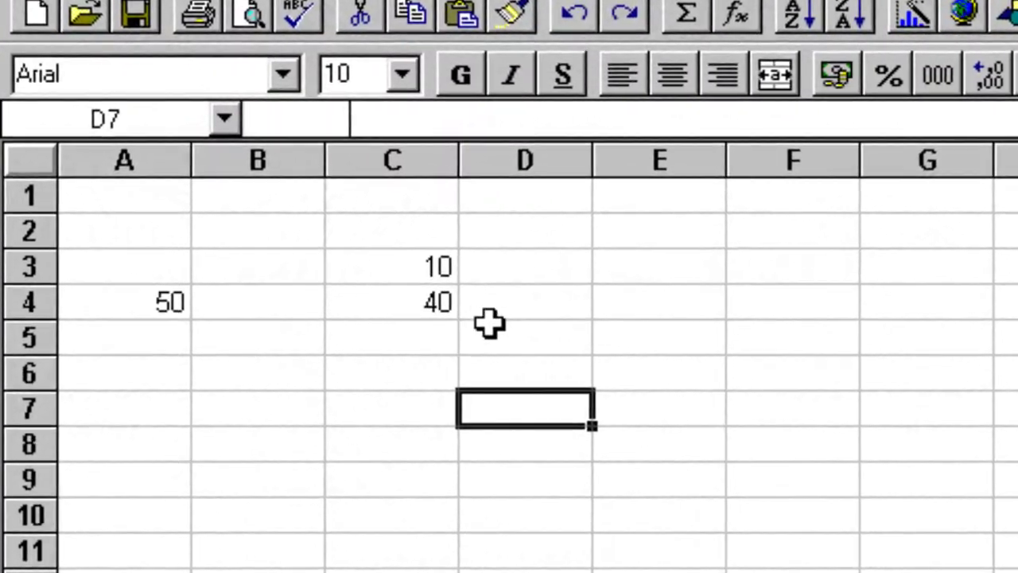
click(486, 330)
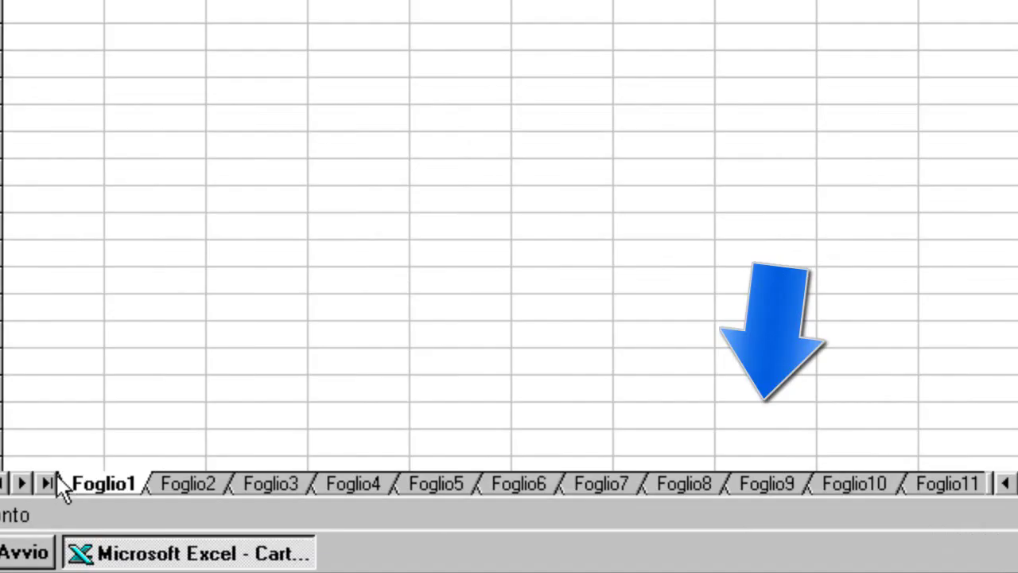
Look through the workbook's sheet tabs from Foglio1 to Foglio16 and view the guide for Lotus 1-2-3 users
click(56, 512)
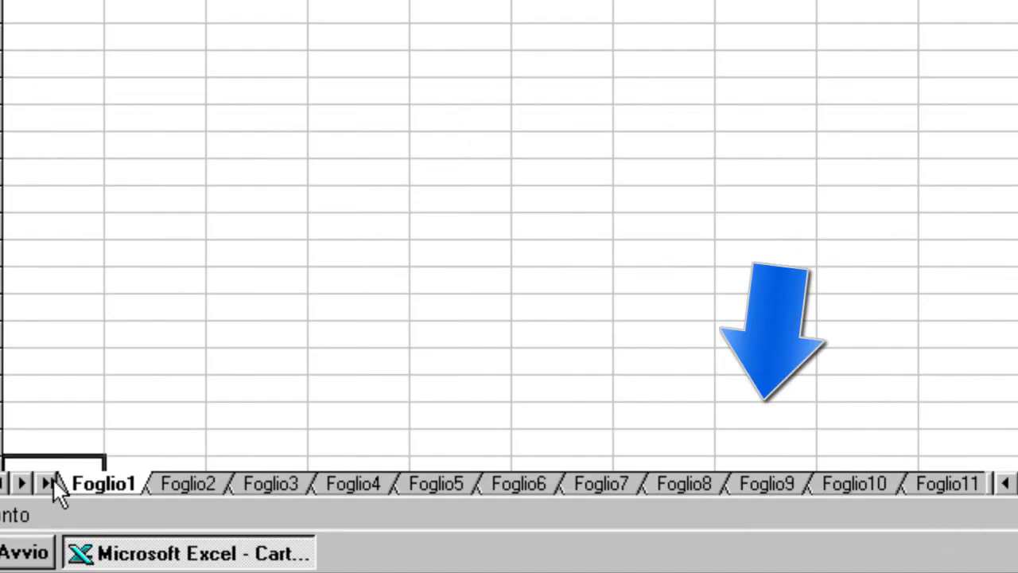
click(53, 478)
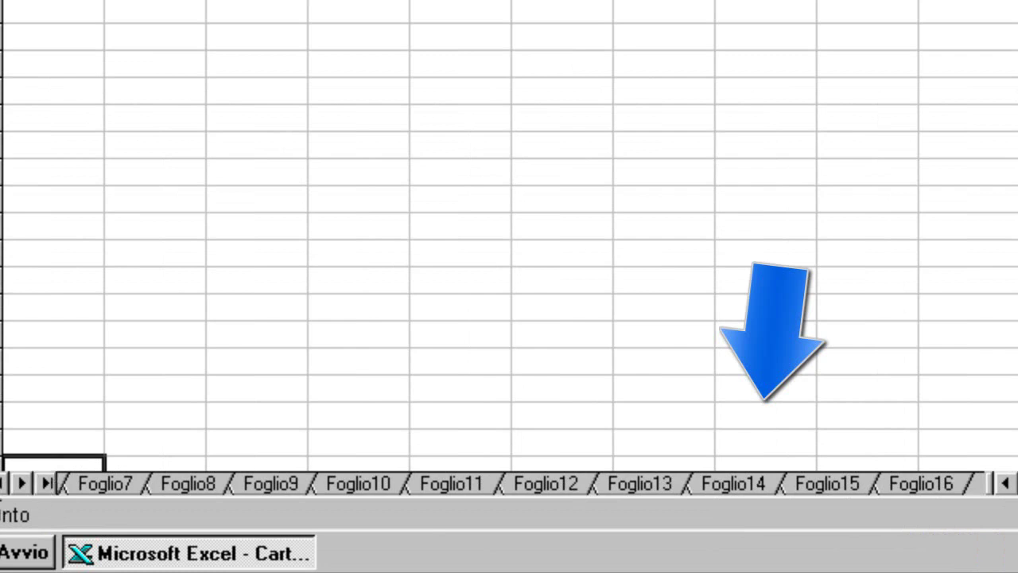
click(4, 482)
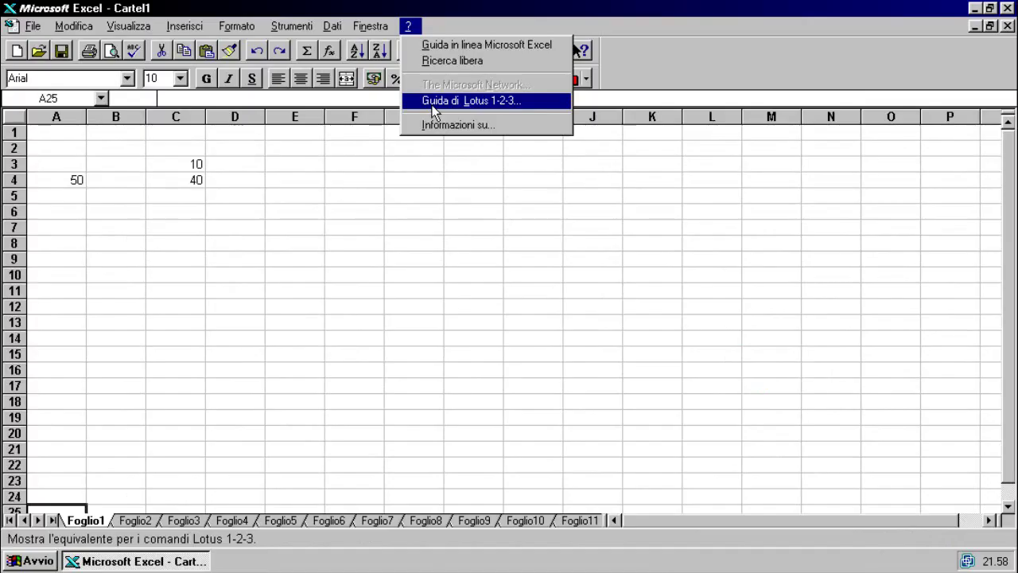
click(434, 104)
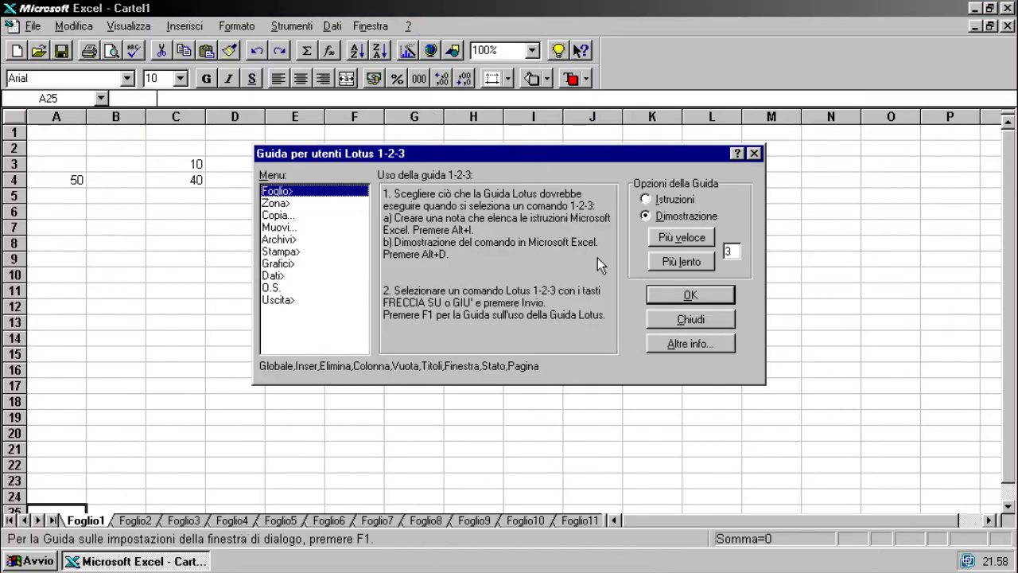
click(689, 319)
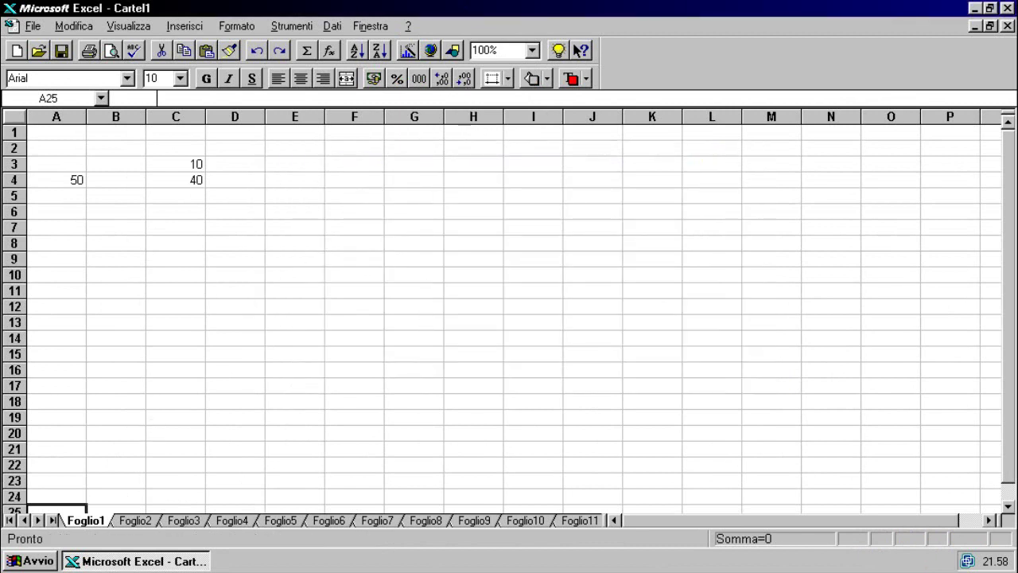
Exit Microsoft Excel and return to the Windows desktop
key(alt+f)
click(92, 331)
click(510, 335)
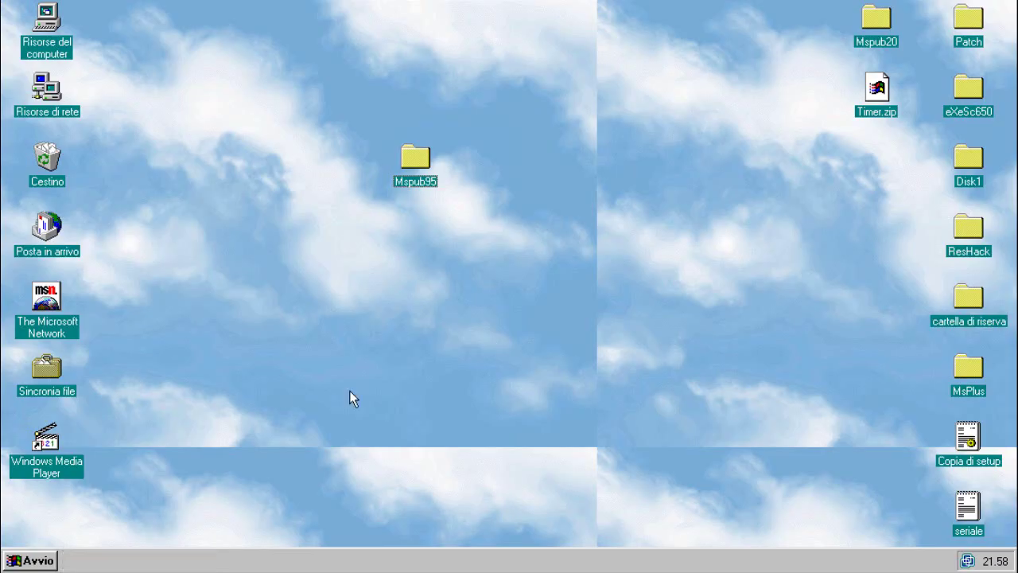
Launch Microsoft PowerPoint, dismissing its Nuove caratteristiche introduction, and start a new presentation with the Modello option
click(32, 560)
mouse_move(80, 345)
click(311, 229)
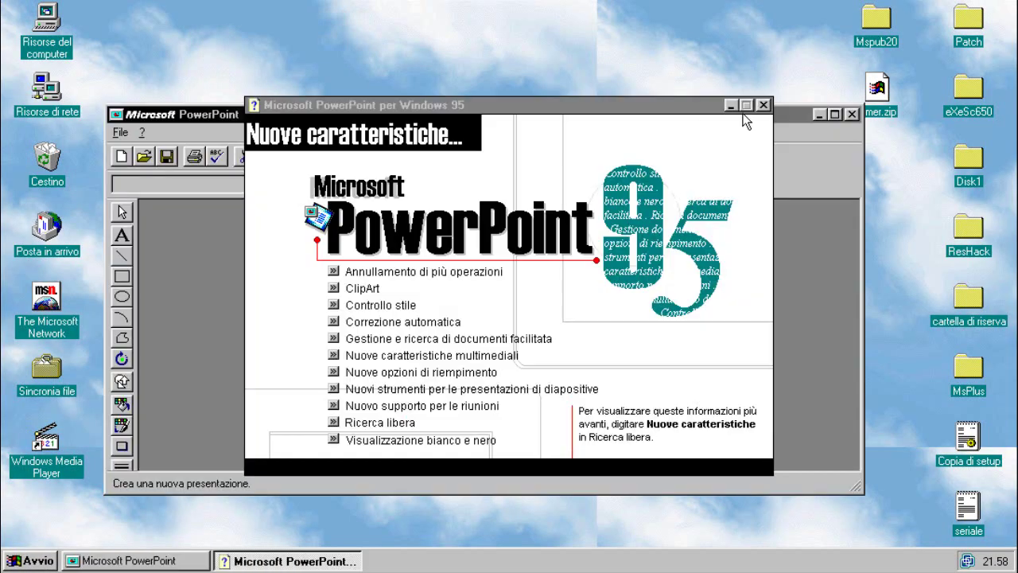
click(763, 105)
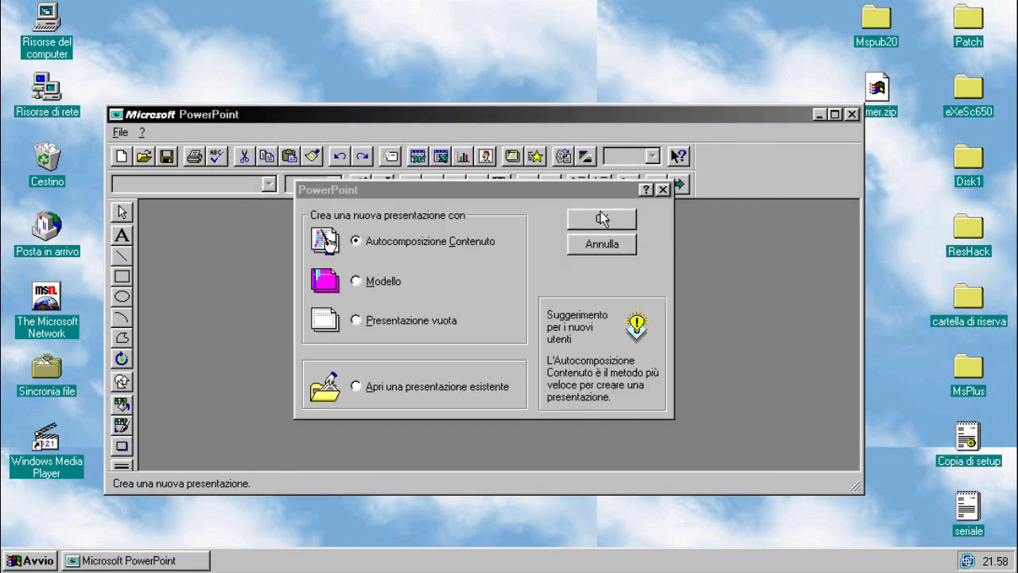
click(402, 285)
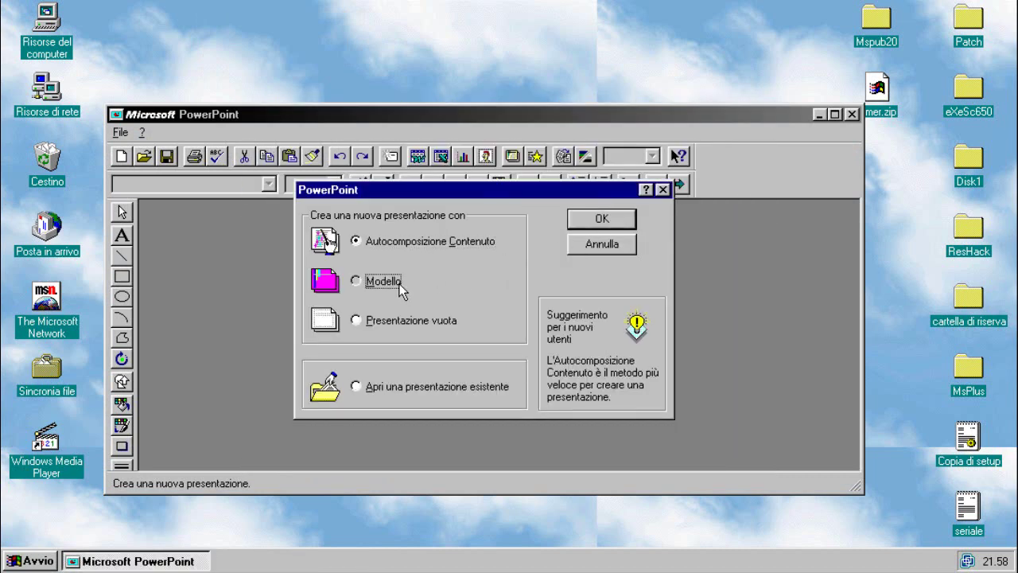
click(573, 225)
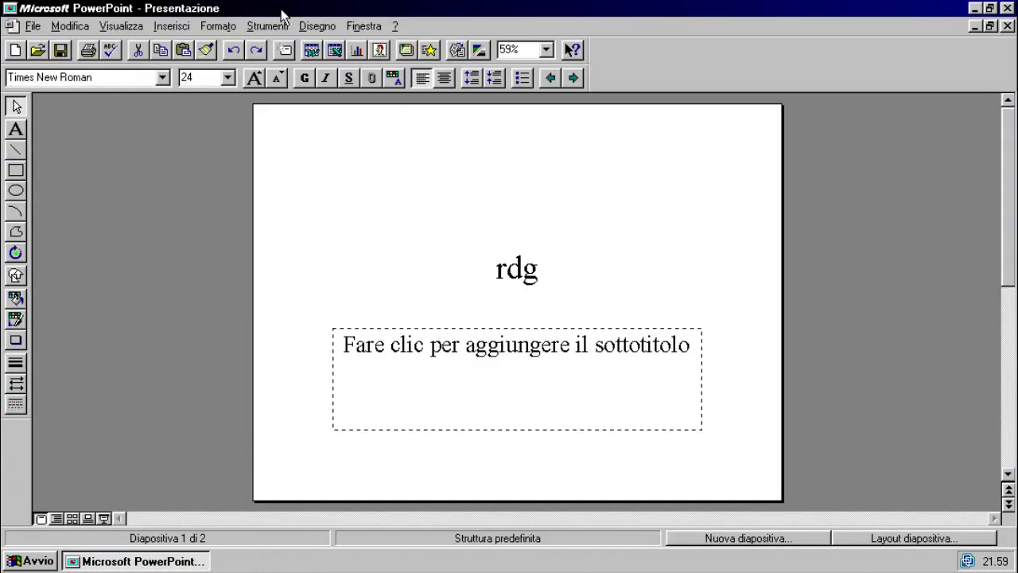
click(313, 25)
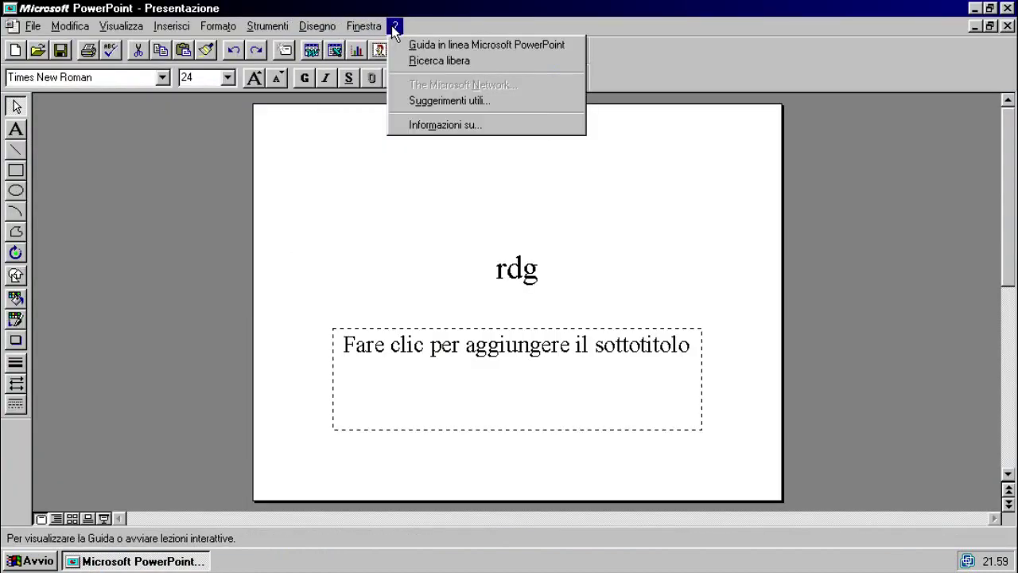
click(458, 243)
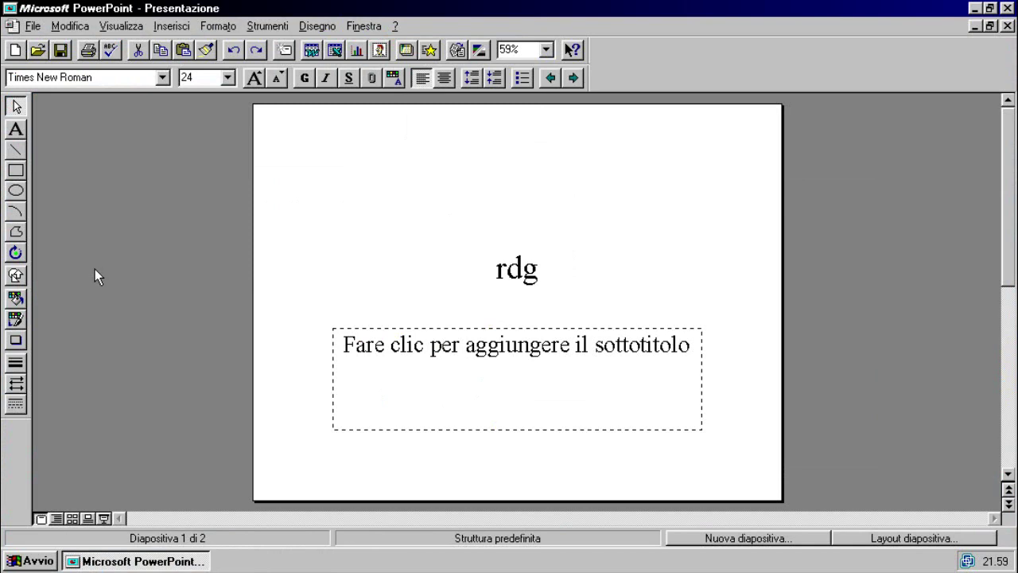
Insert a Microsoft Graph chart on the title slide, close its data sheet and finish editing the chart
click(163, 26)
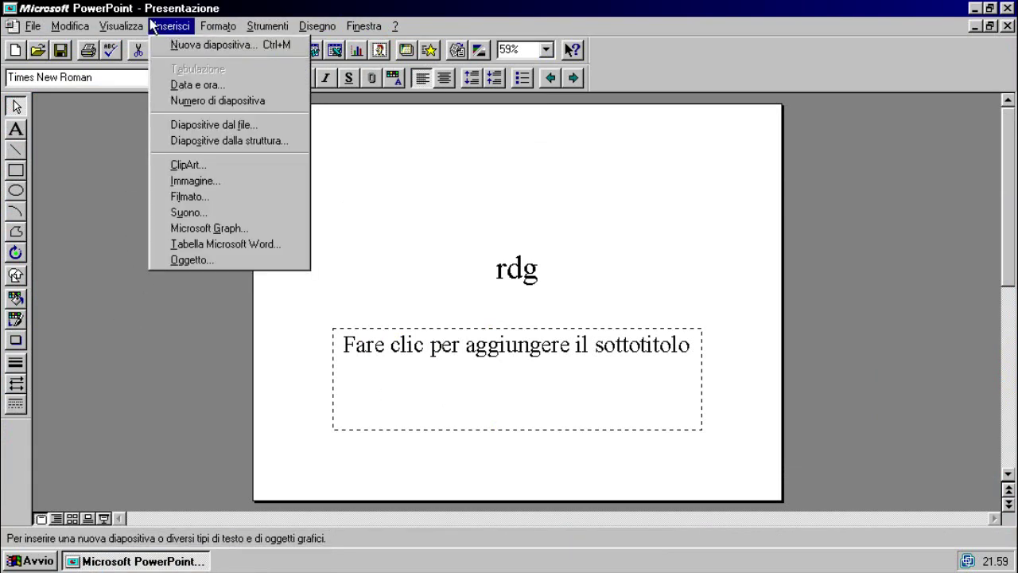
click(458, 254)
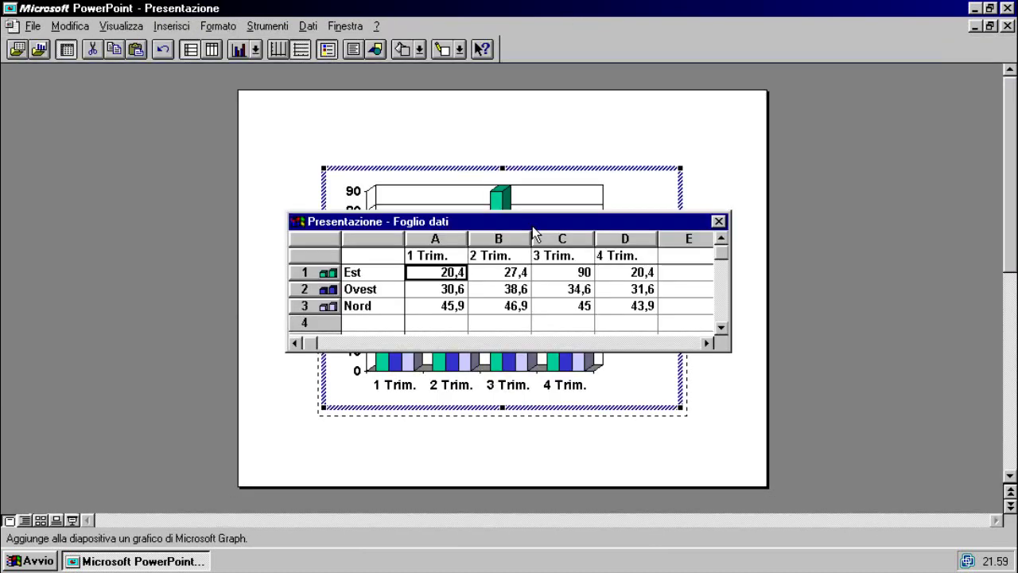
click(720, 220)
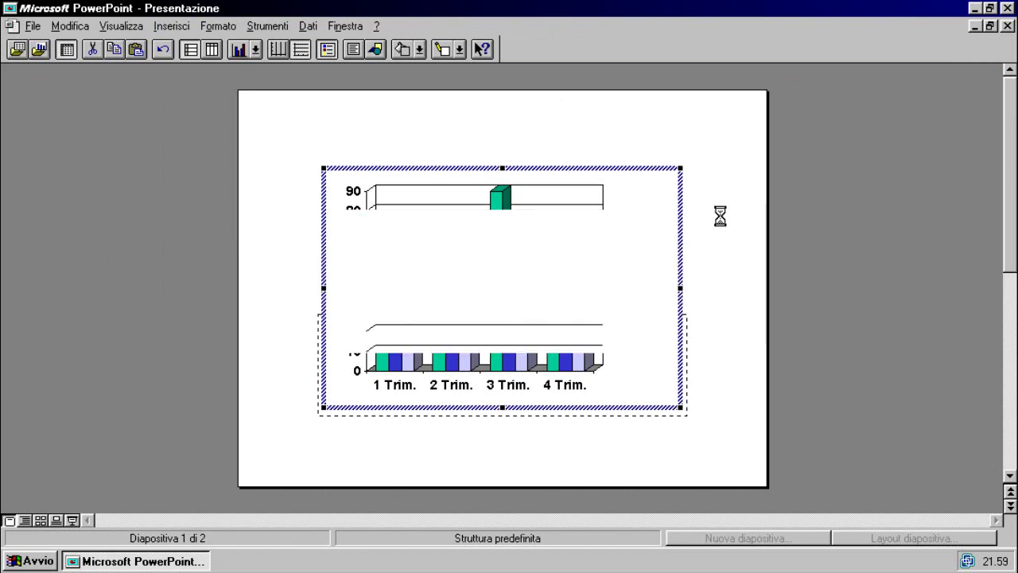
click(628, 163)
Exit PowerPoint and launch Microsoft Access from the installed programs
click(1006, 26)
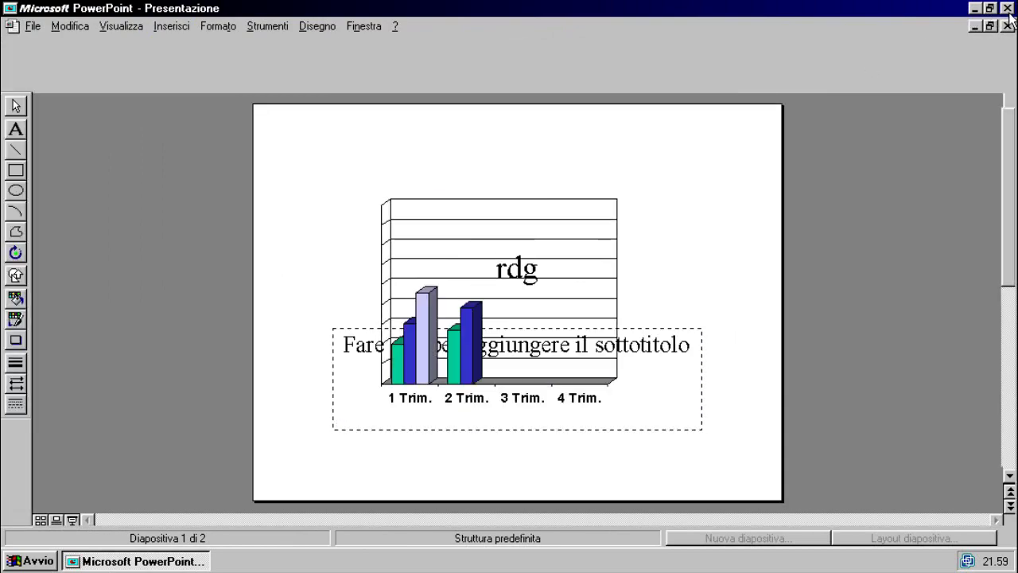
click(540, 302)
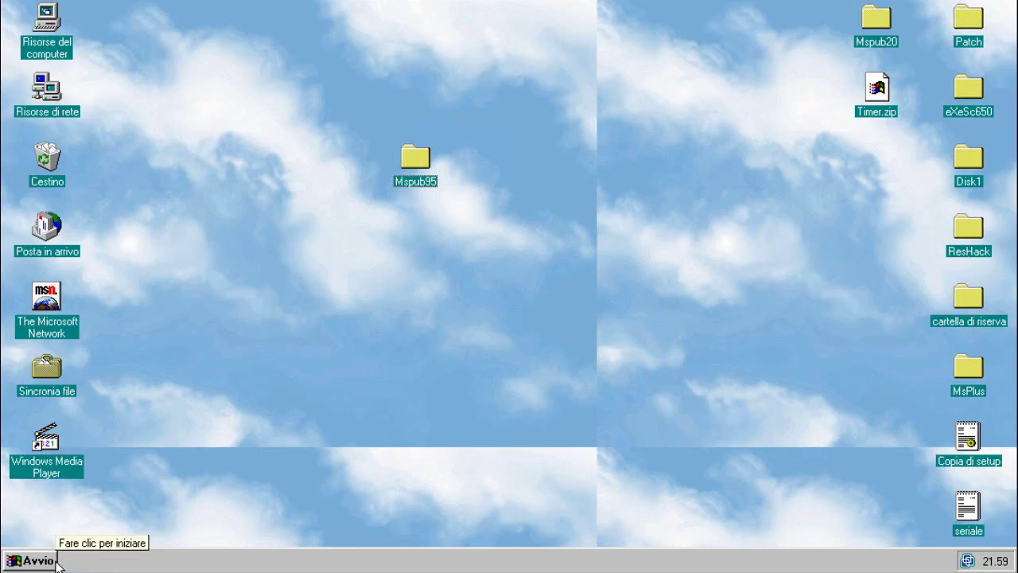
click(56, 561)
mouse_move(93, 349)
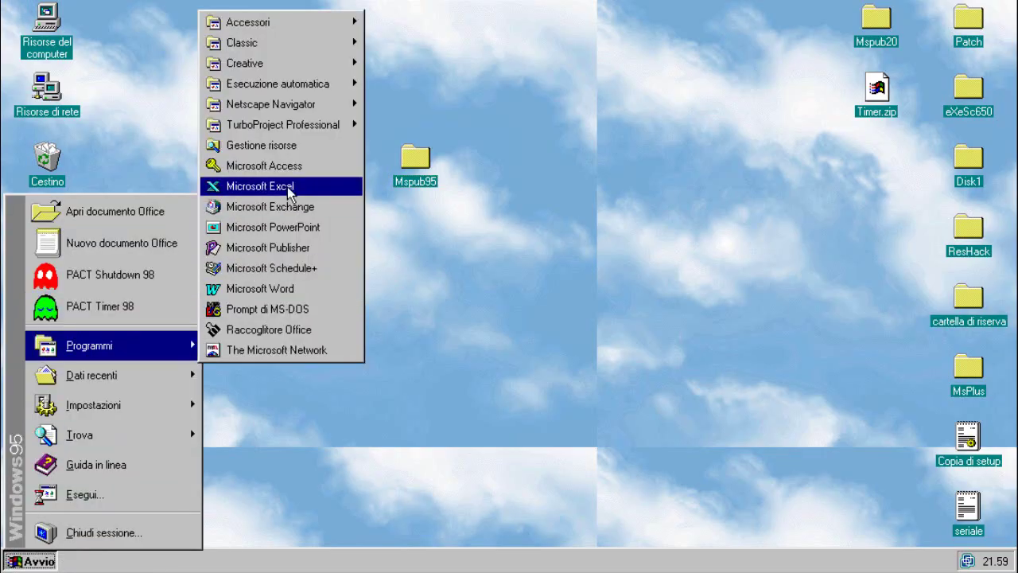
click(299, 167)
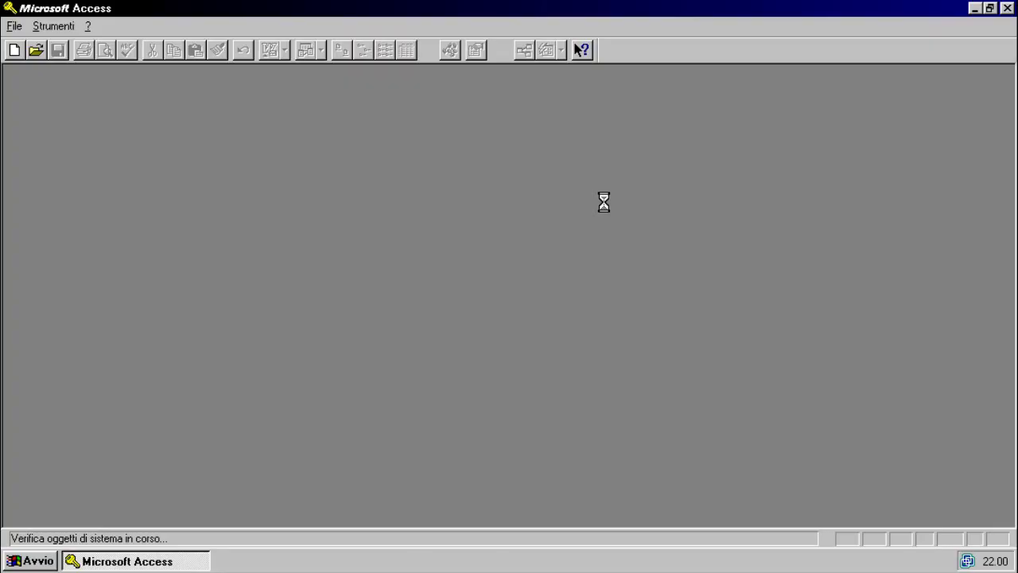
click(489, 128)
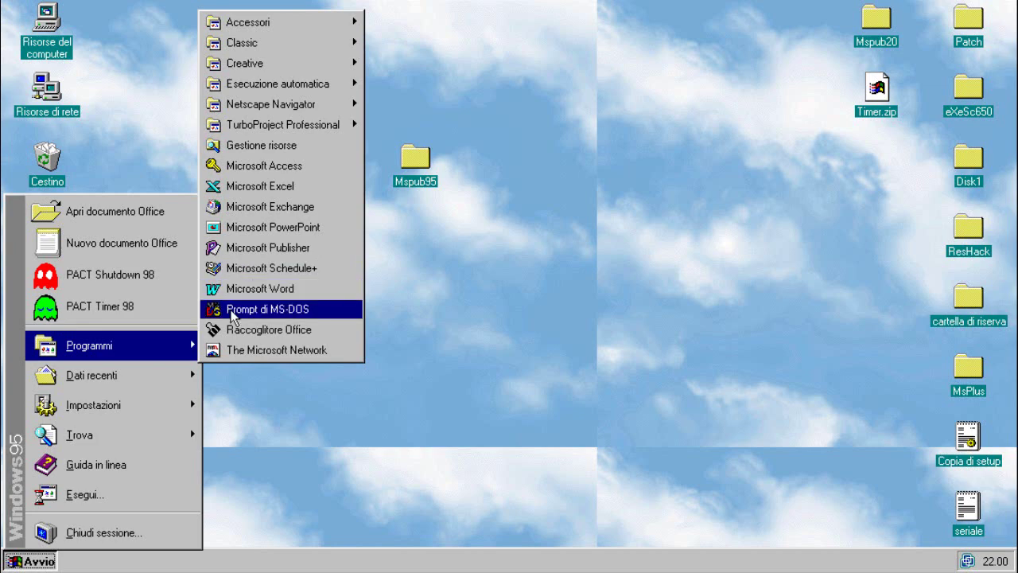
Launch Raccoglitore Office and display the Raccoglitori templates available for a new binder
click(232, 326)
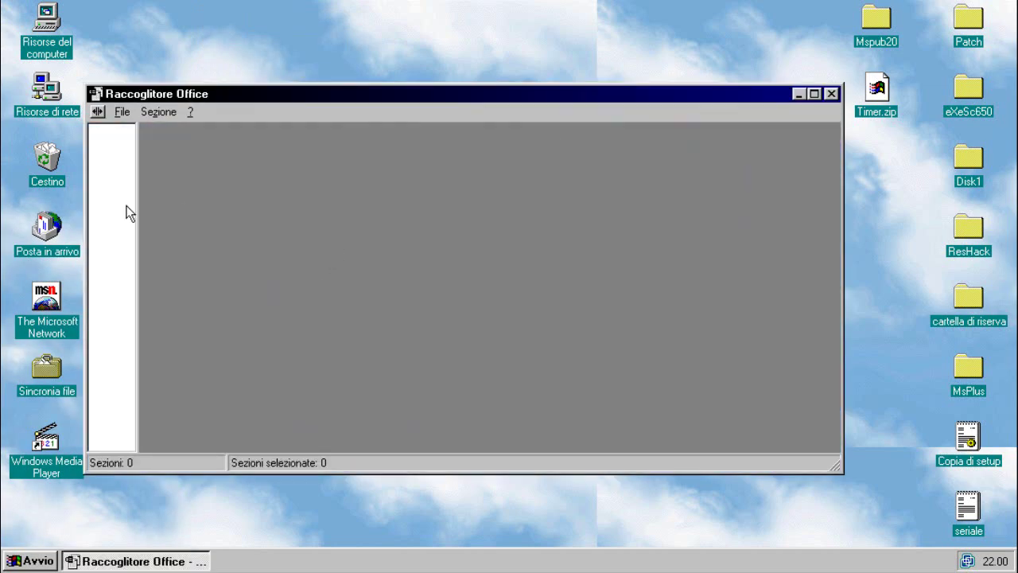
click(121, 113)
mouse_move(178, 111)
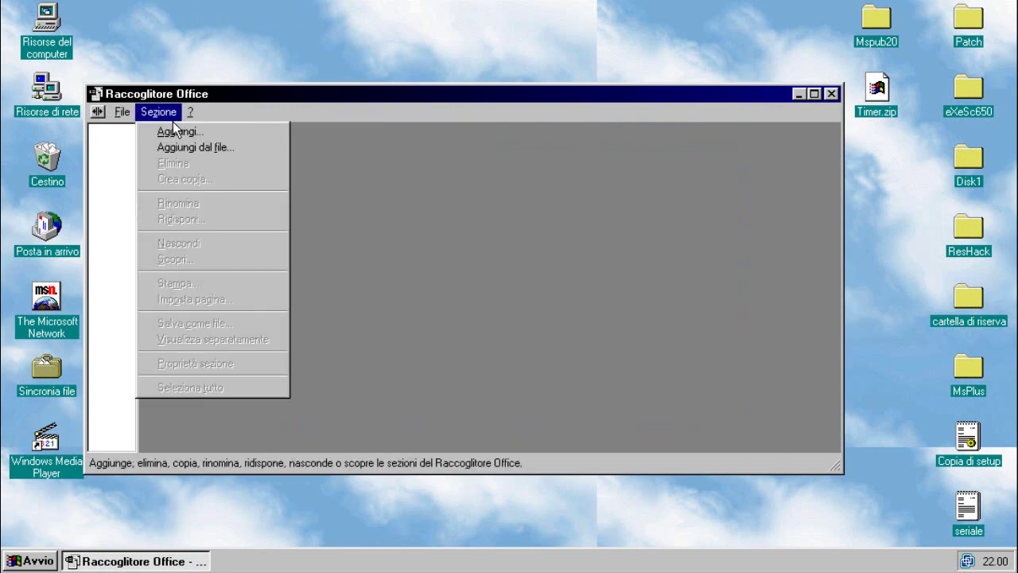
mouse_move(123, 116)
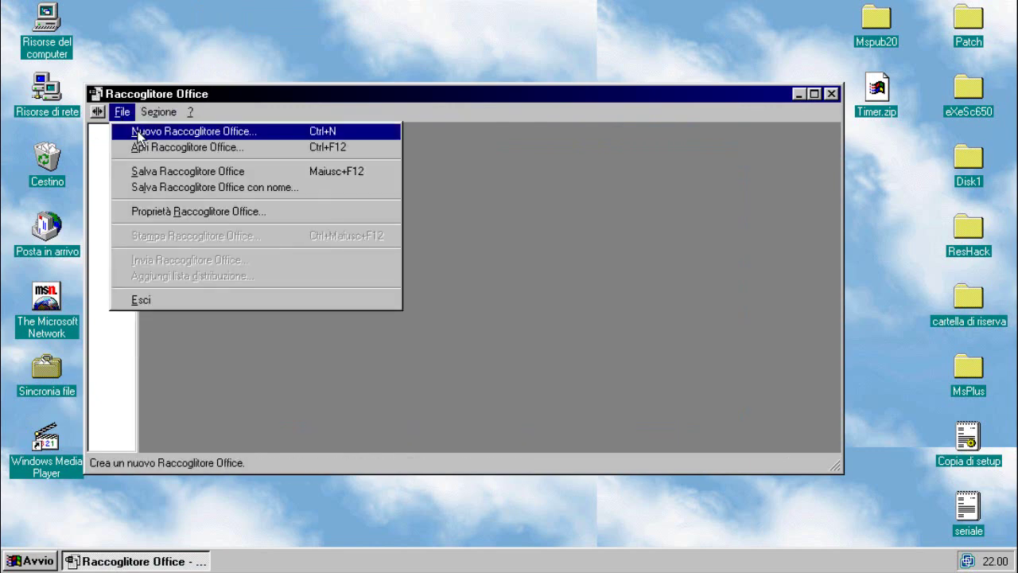
click(137, 133)
click(329, 153)
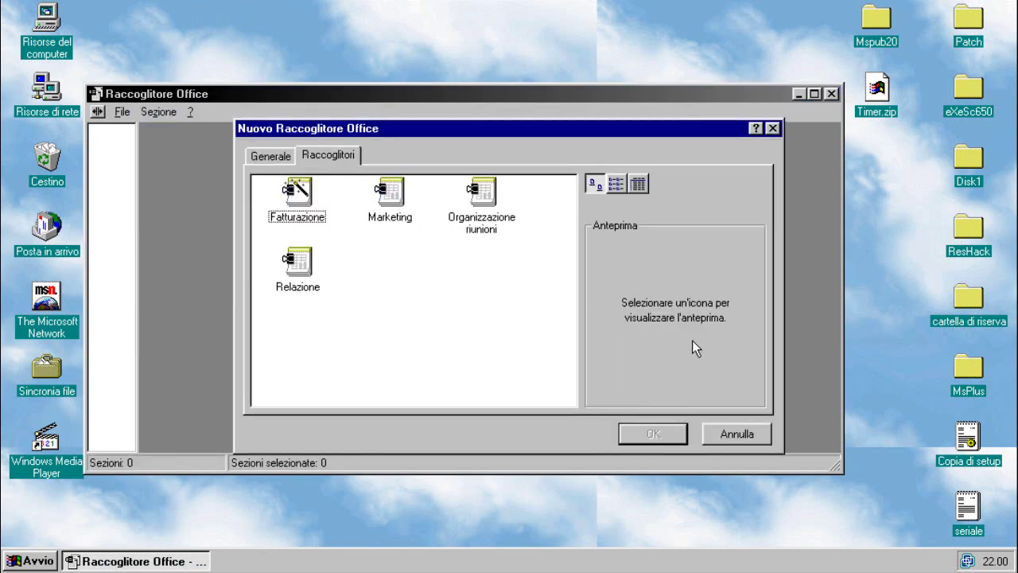
Cancel the new binder, view the section types available for adding to a binder, and close Raccoglitore Office
click(742, 432)
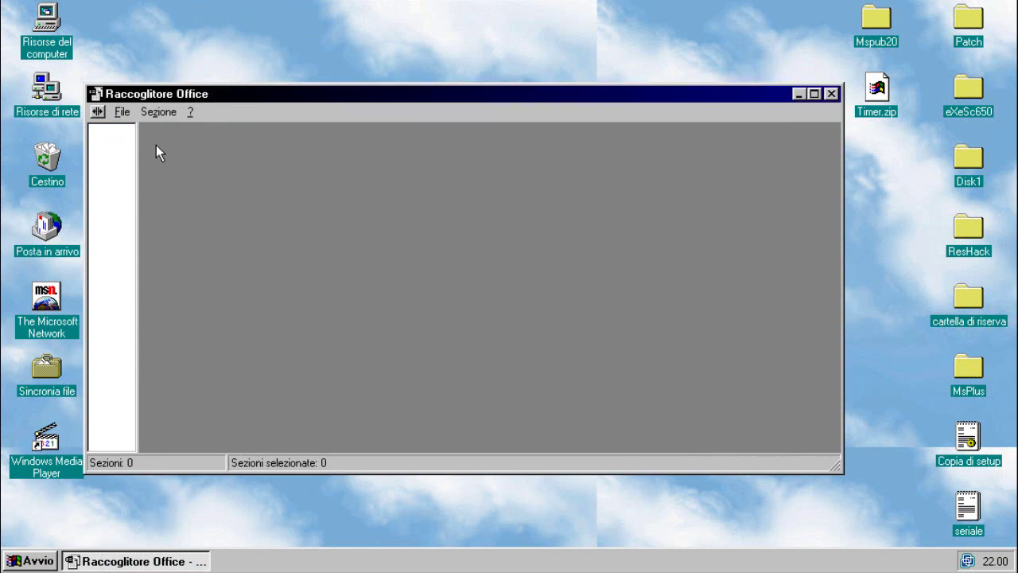
click(157, 112)
mouse_move(143, 113)
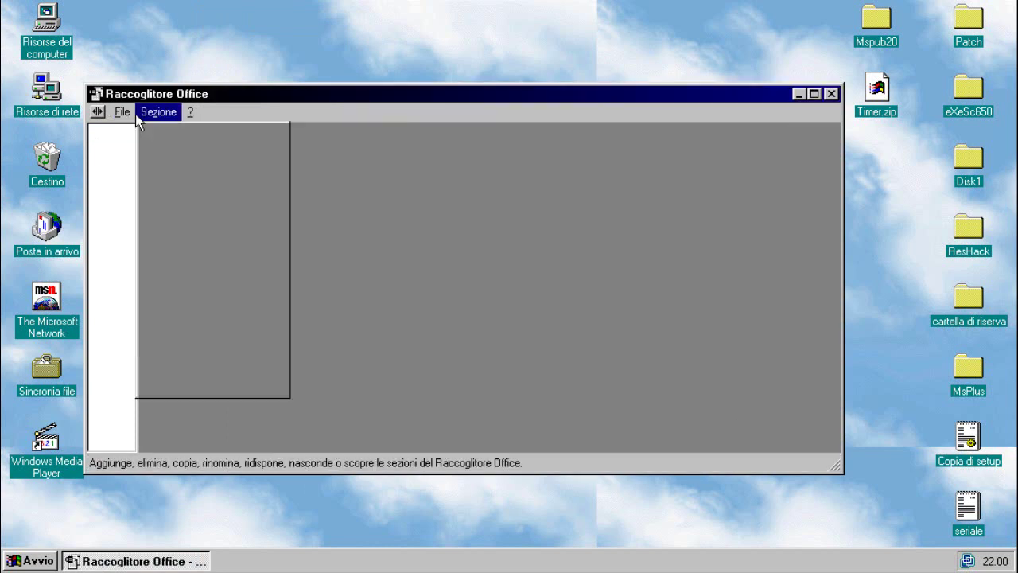
click(176, 131)
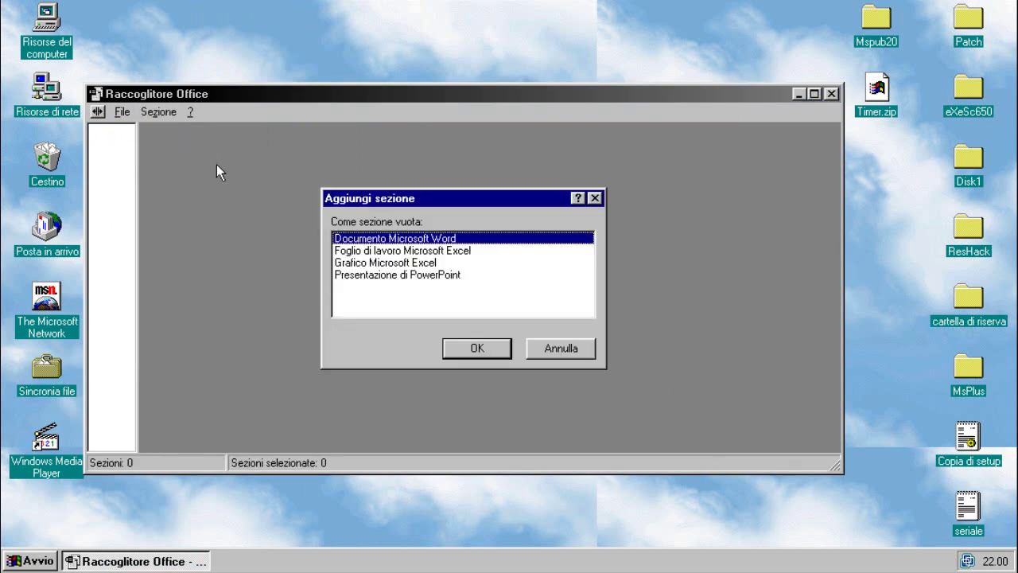
click(548, 349)
click(831, 93)
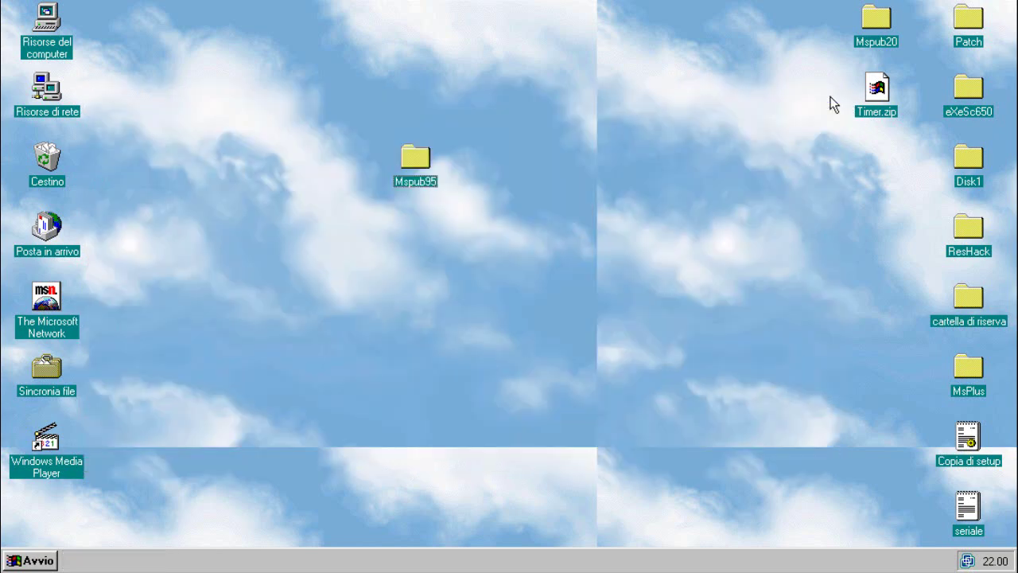
Launch Microsoft Schedule+ in Modalità gruppo di lavoro and maximize its window
click(30, 560)
mouse_move(111, 344)
click(301, 278)
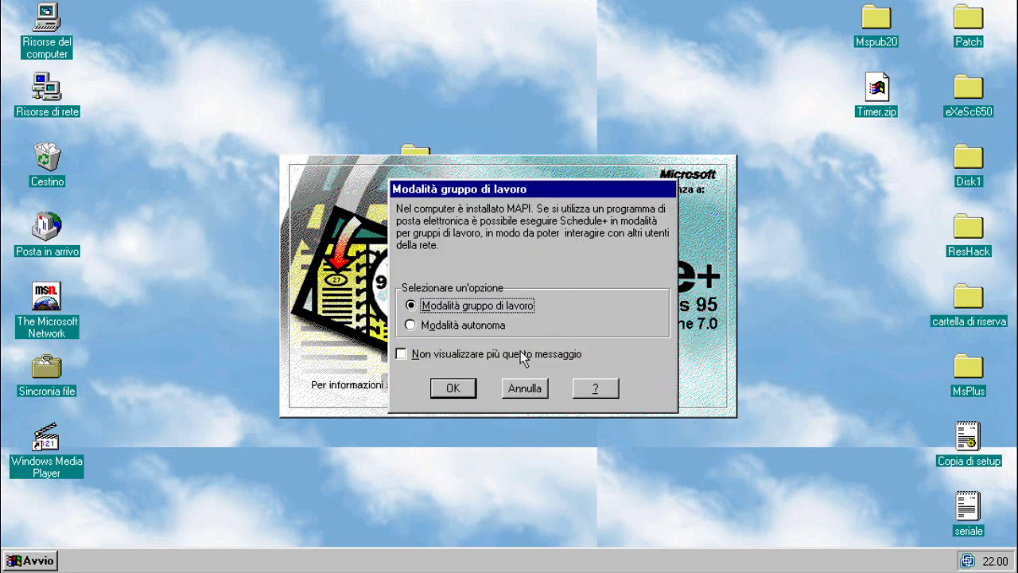
key(Return)
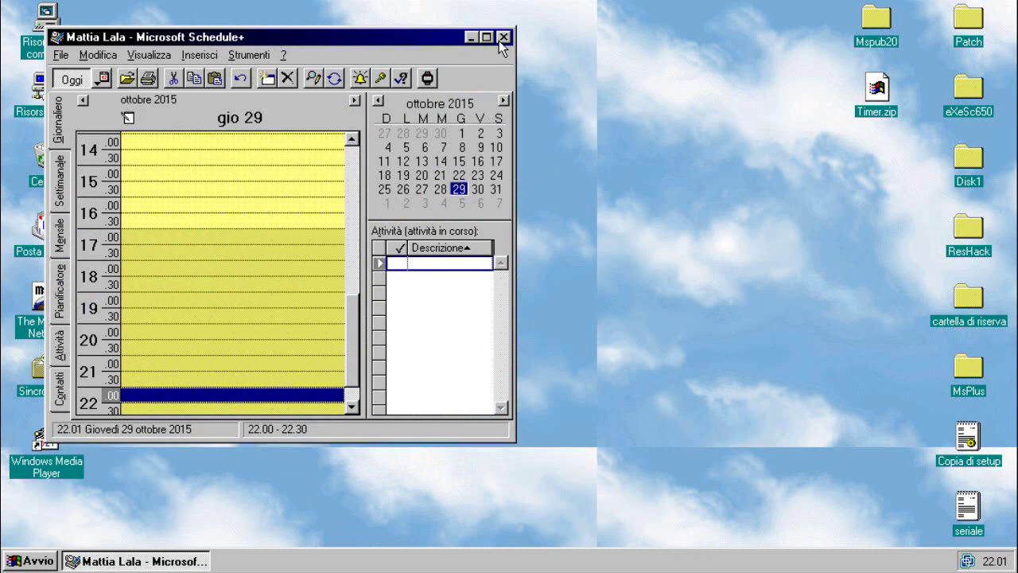
click(486, 36)
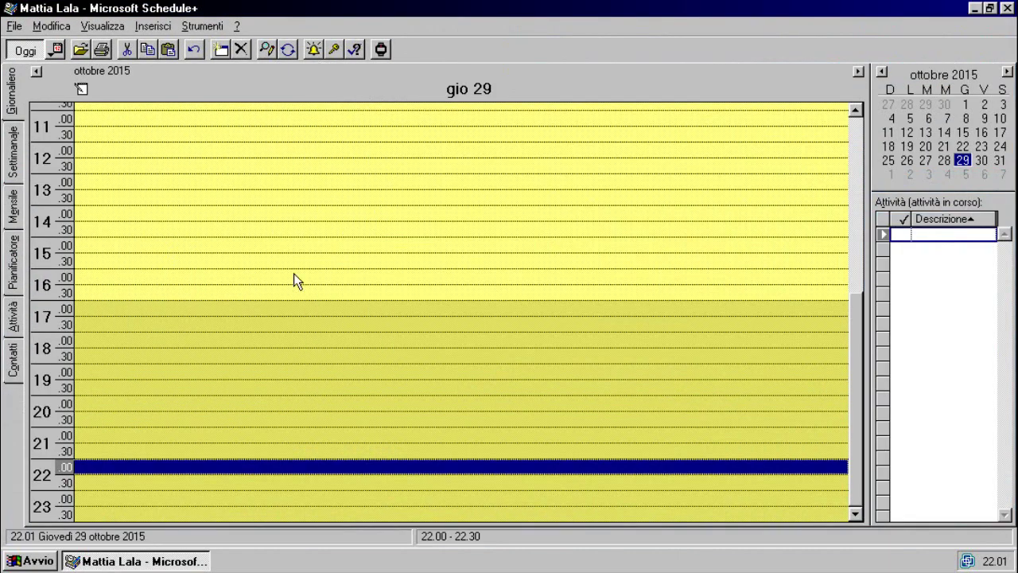
Select the 12.30 - 13.00 time slot on Thursday 29 October in the daily schedule
click(287, 260)
click(260, 399)
click(288, 164)
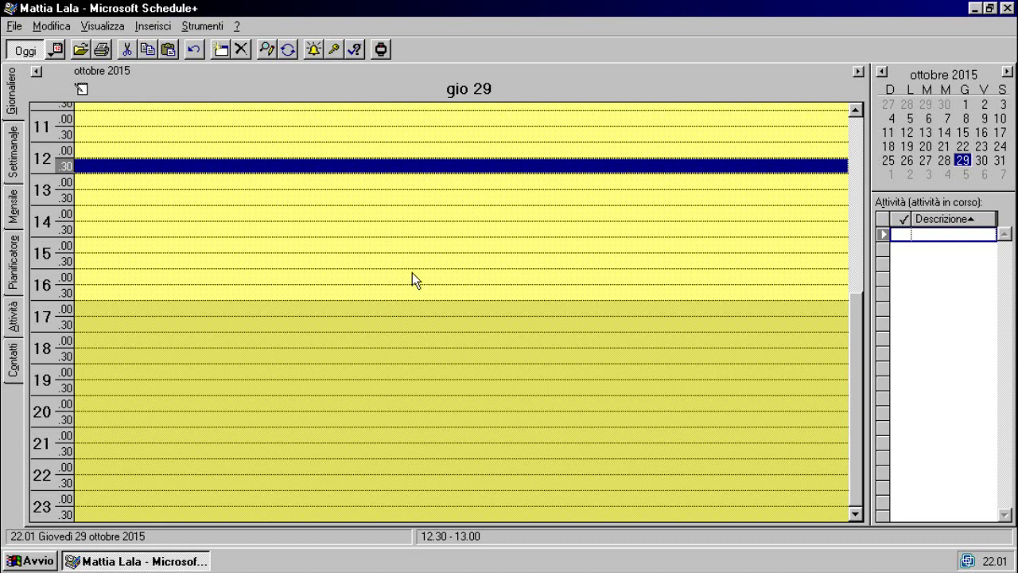
Look through the Settimanale, Mensile, Pianificatore, Attività and Contatti views of the schedule, and close Schedule+
click(21, 163)
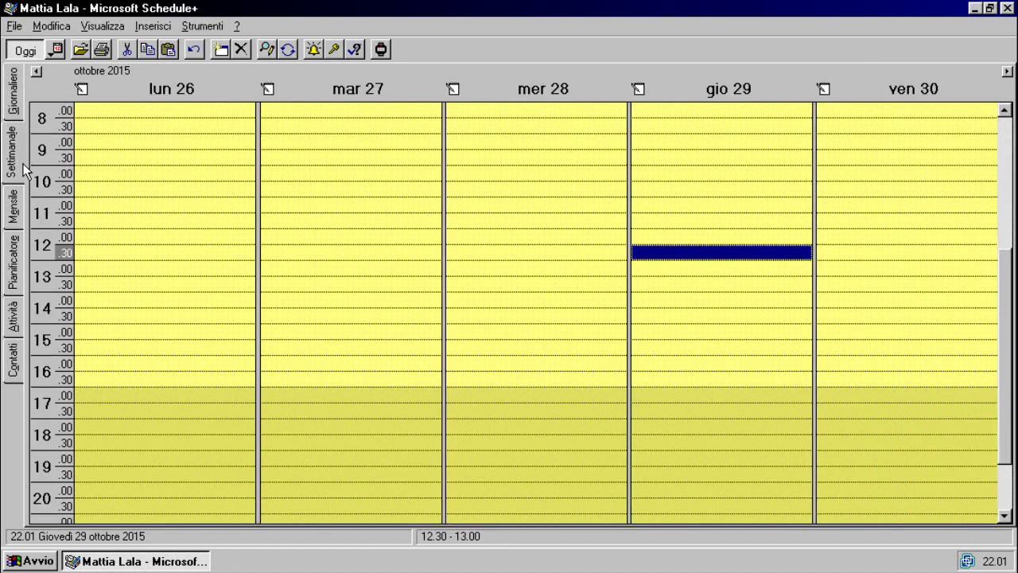
click(19, 212)
click(14, 269)
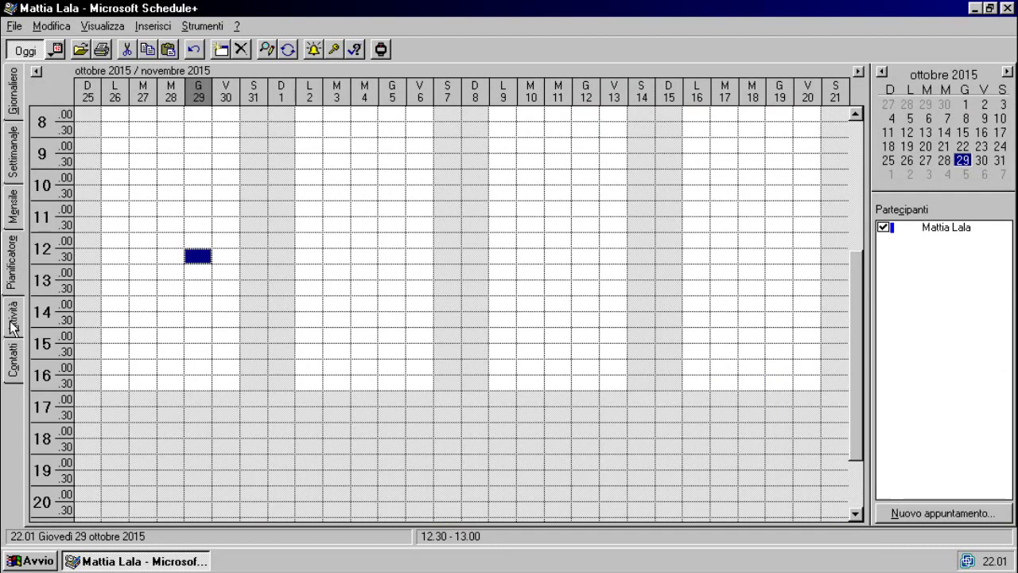
click(12, 322)
click(12, 360)
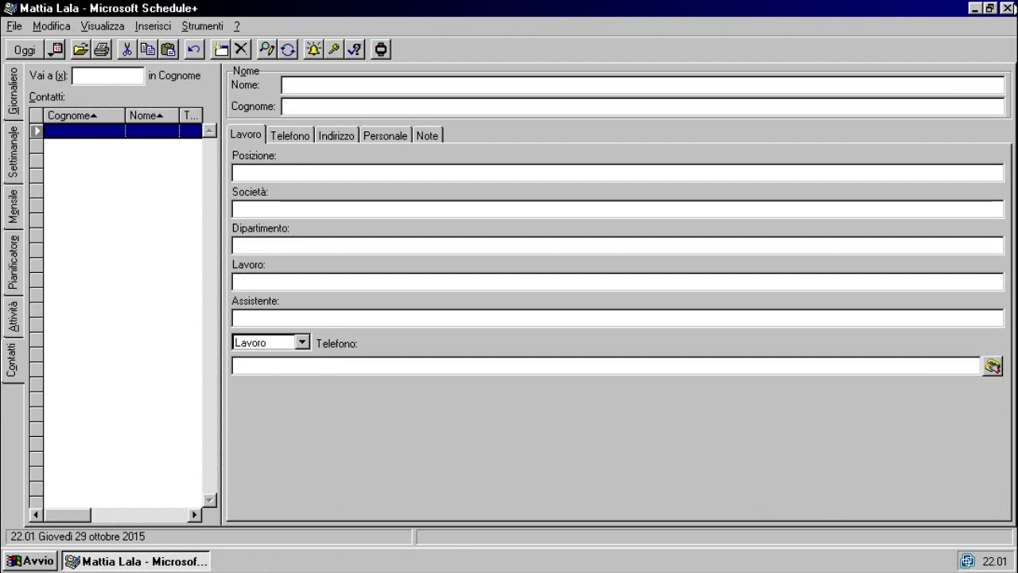
click(1008, 8)
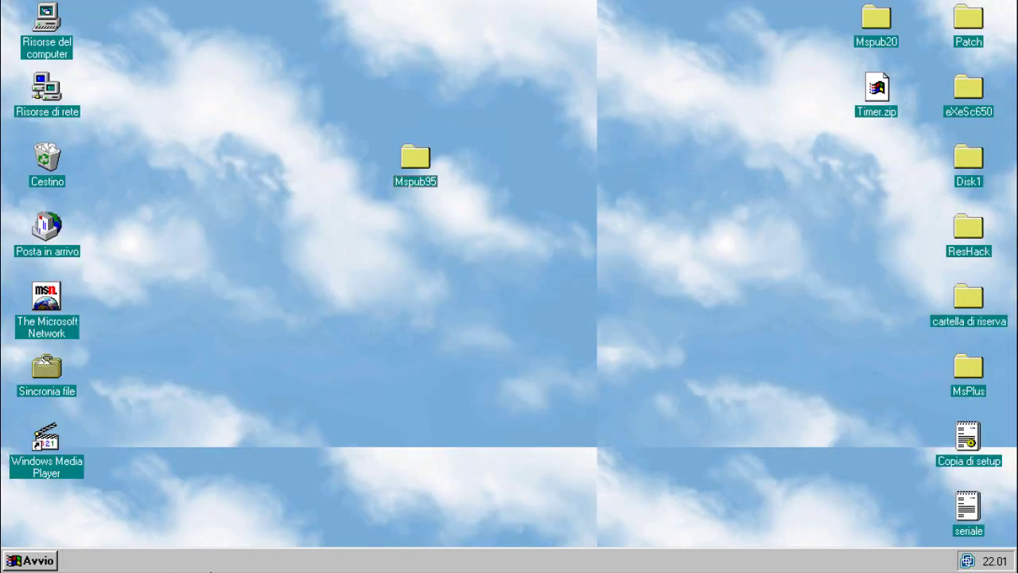
Launch Microsoft Publisher from the installed programs and cancel its Introduzione a Publisher tour
click(57, 560)
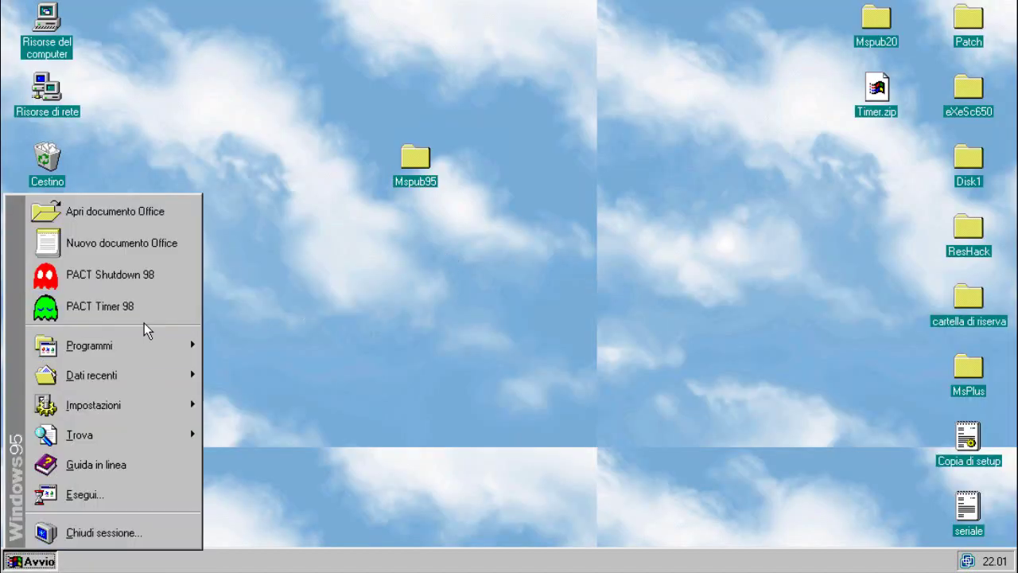
mouse_move(148, 350)
click(296, 254)
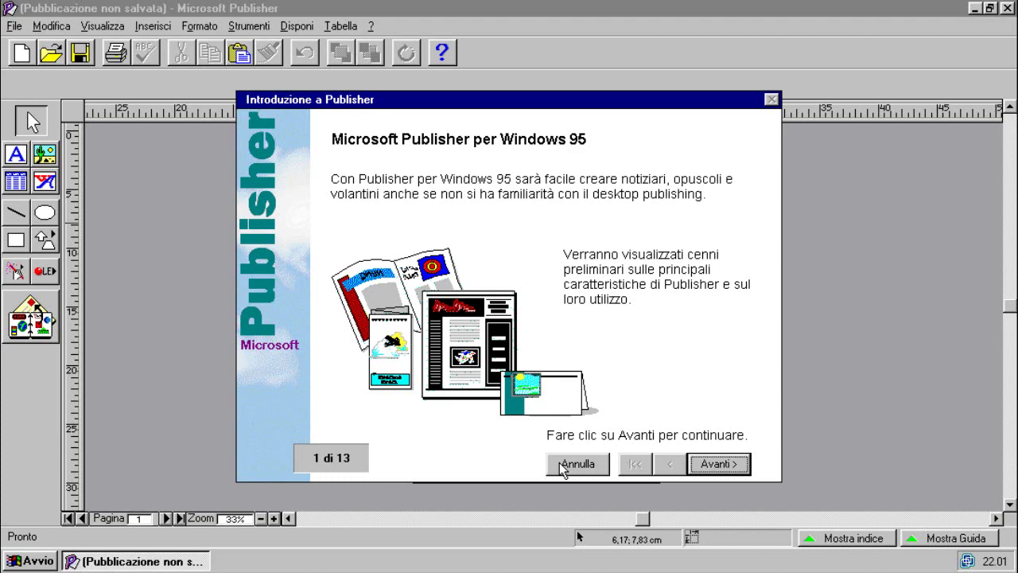
click(577, 464)
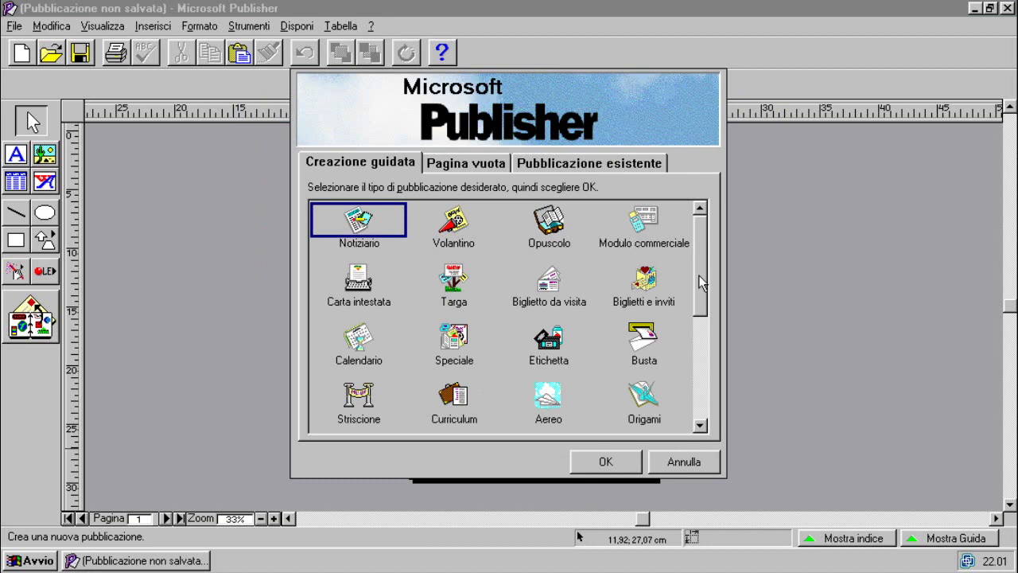
Look through the Creazione guidata, Pagina vuota and Pubblicazione esistente options for starting a publication
mouse_move(696, 283)
mouse_down()
mouse_move(718, 407)
mouse_move(695, 358)
mouse_move(697, 286)
mouse_move(697, 343)
mouse_move(694, 298)
mouse_up()
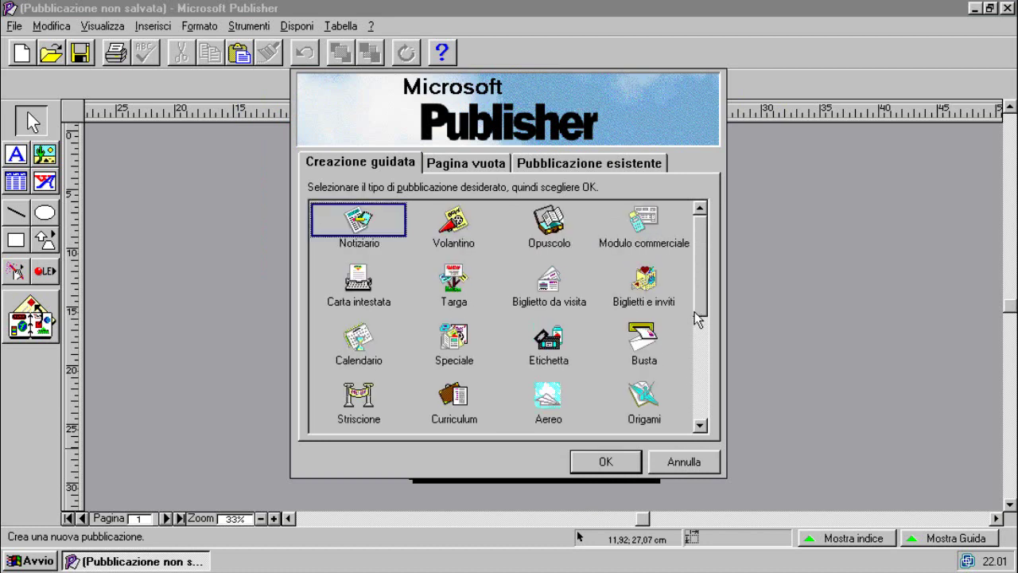
click(665, 410)
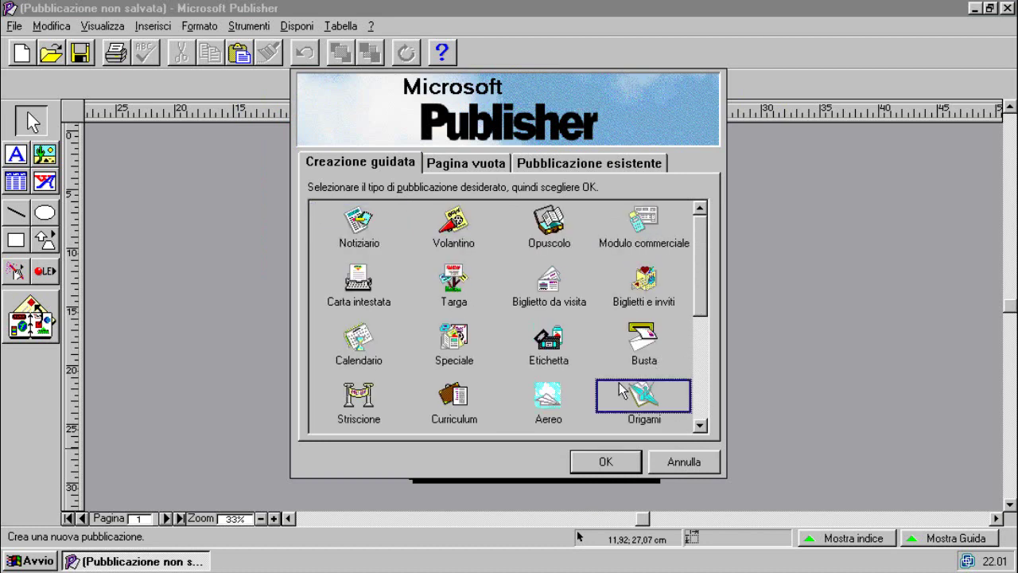
click(493, 162)
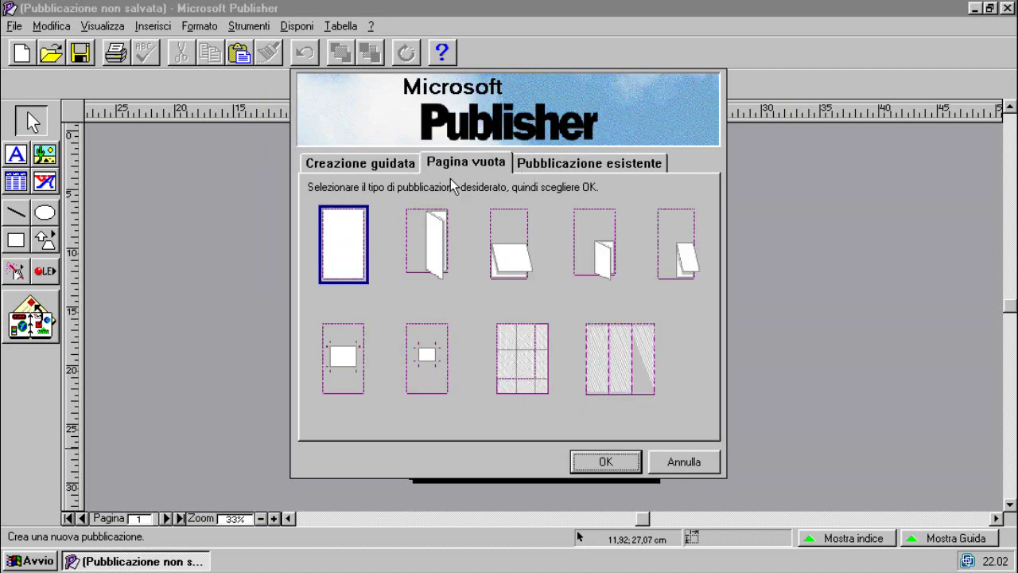
key(ctrl+Tab)
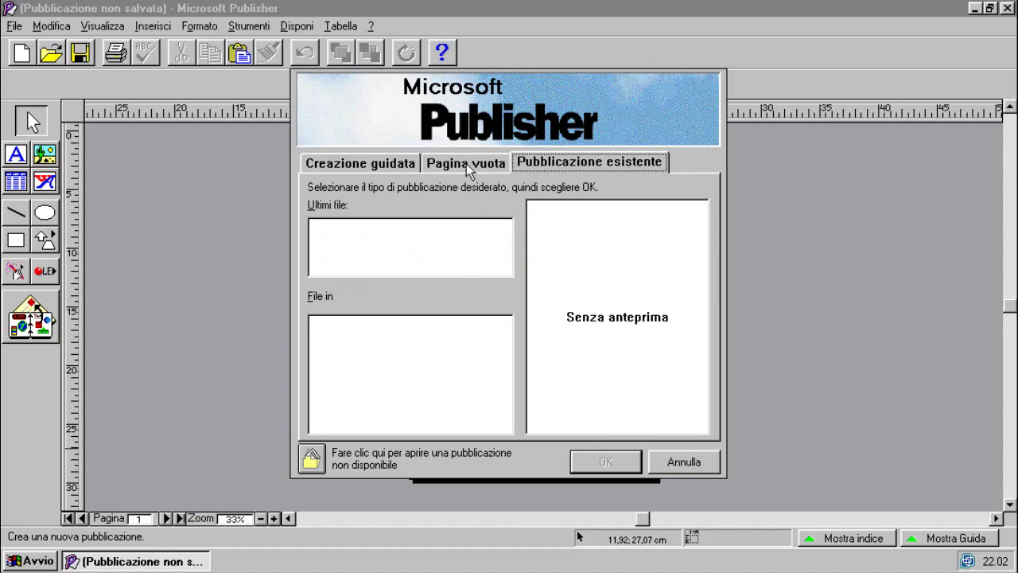
key(ctrl+Tab)
Start the Origami wizard, preview the Barca, Pappagallo and Gru shapes, and cancel the wizard
double_click(658, 411)
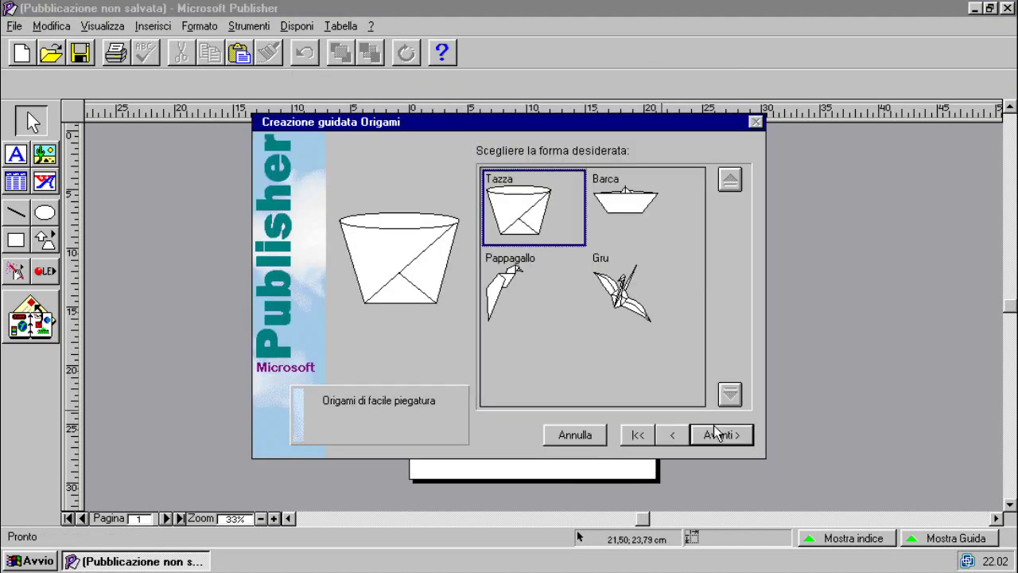
click(624, 209)
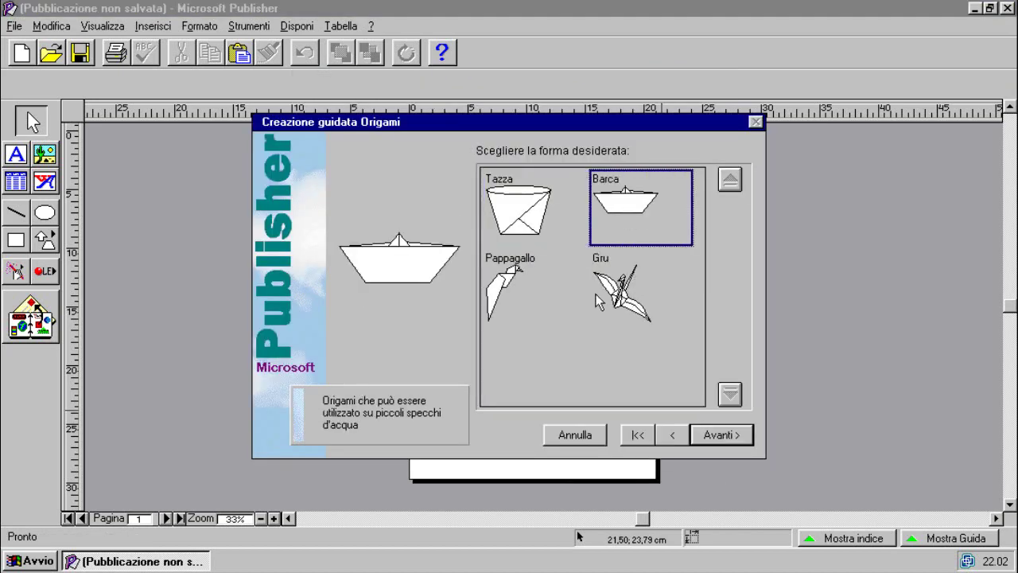
click(529, 306)
click(614, 315)
click(582, 438)
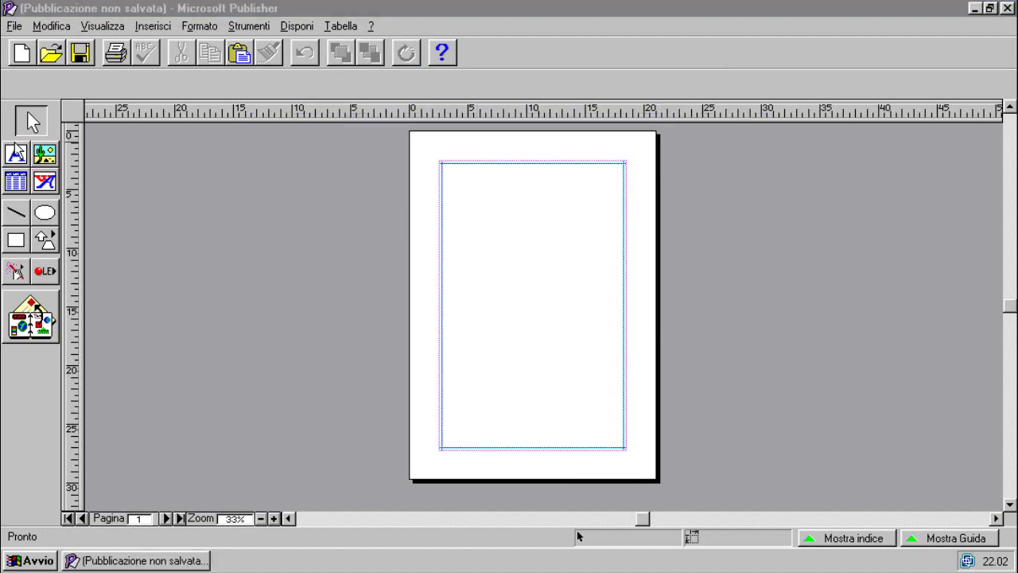
Draw a text frame about 16 × 10.5 cm across the blank page, enter "Ciao" in it and enlarge the text
click(17, 166)
drag(439, 211, 630, 332)
text(Ciao)
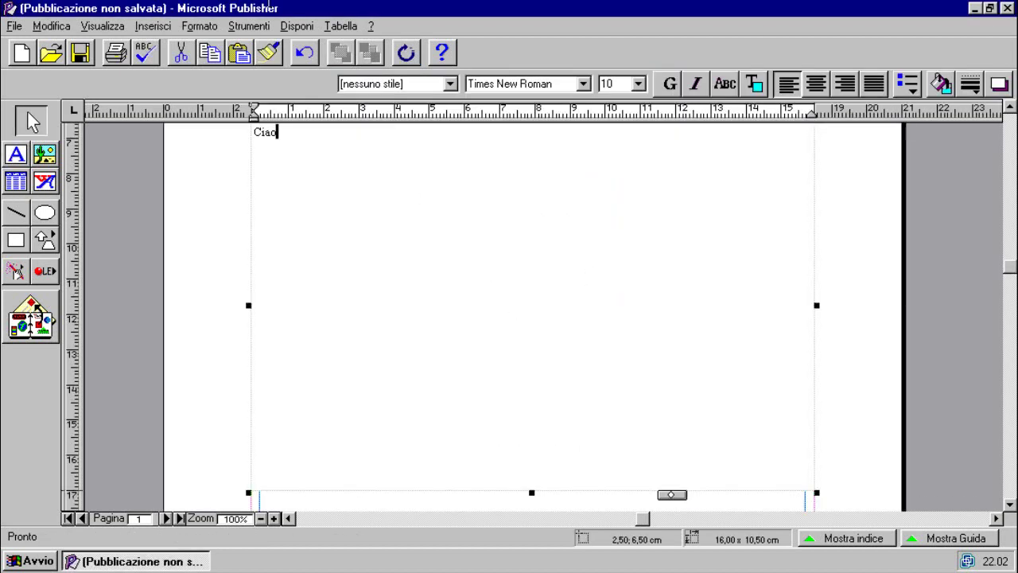
click(886, 217)
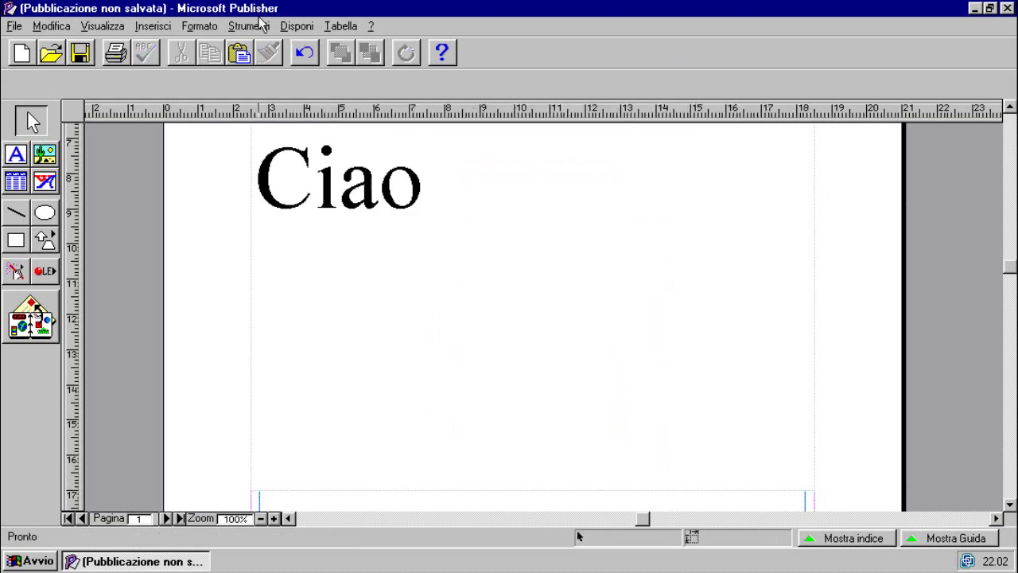
click(261, 518)
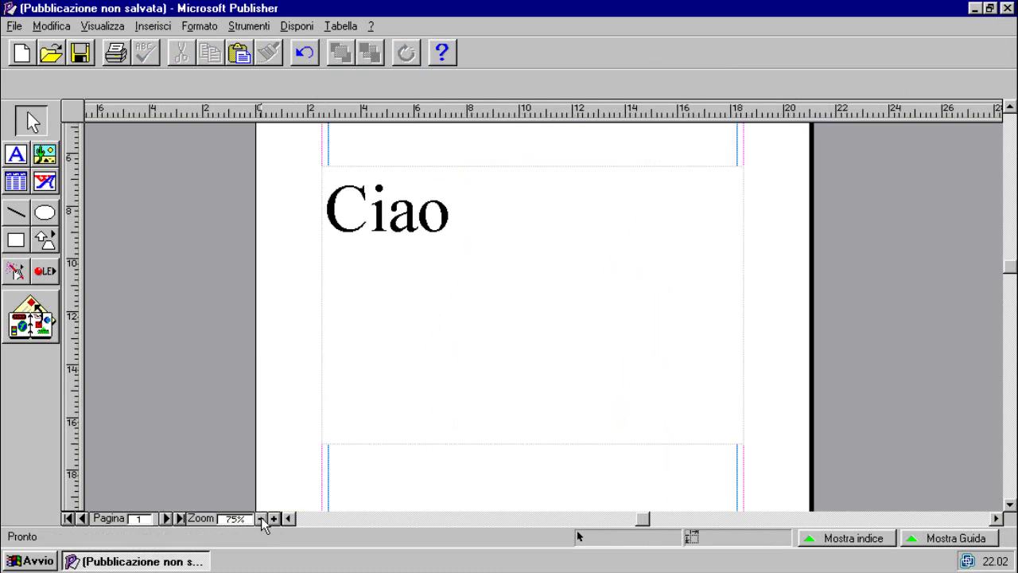
click(261, 518)
click(261, 518)
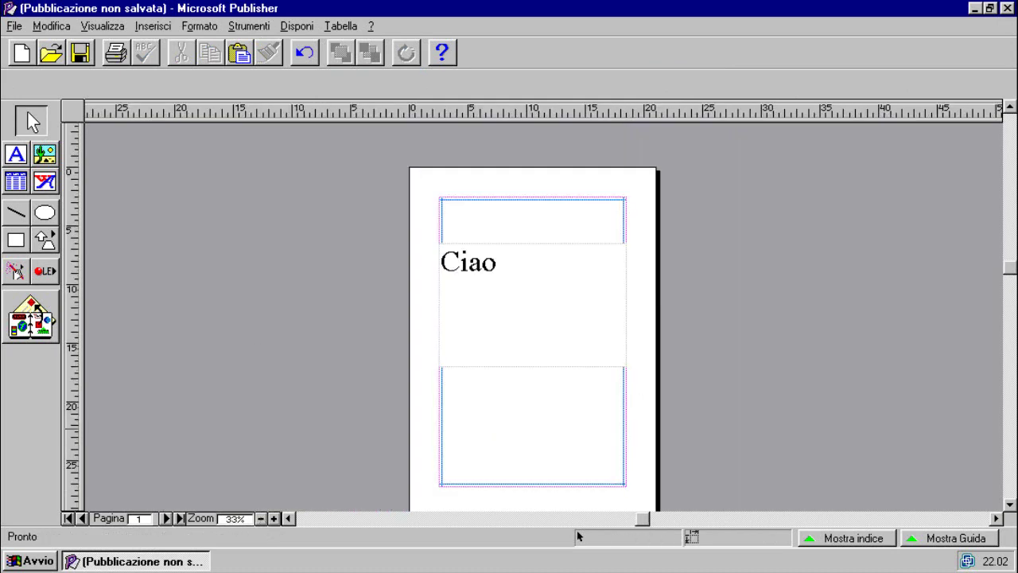
View the version and licence information for Microsoft Publisher and close it
click(375, 26)
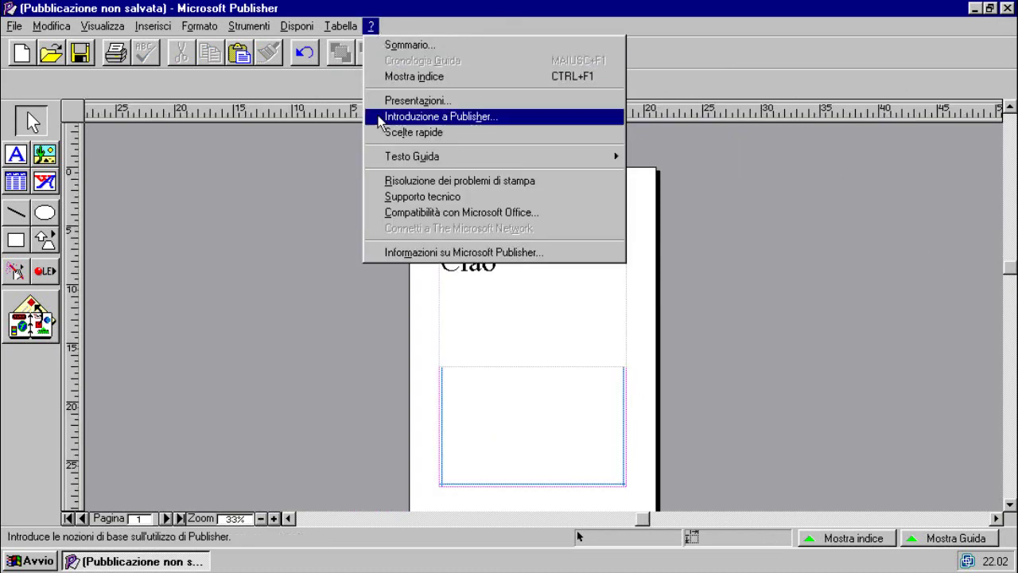
click(424, 269)
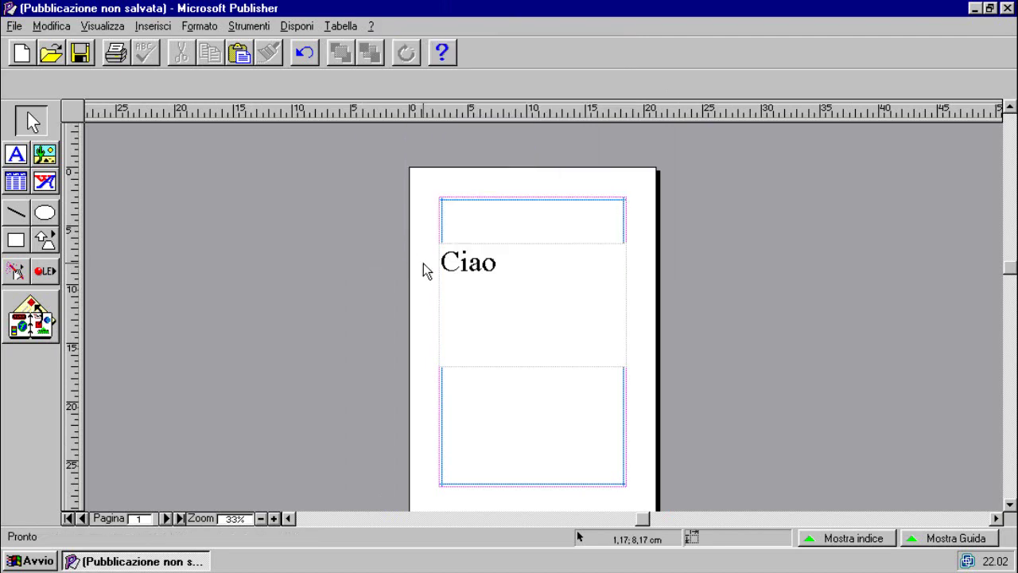
click(370, 25)
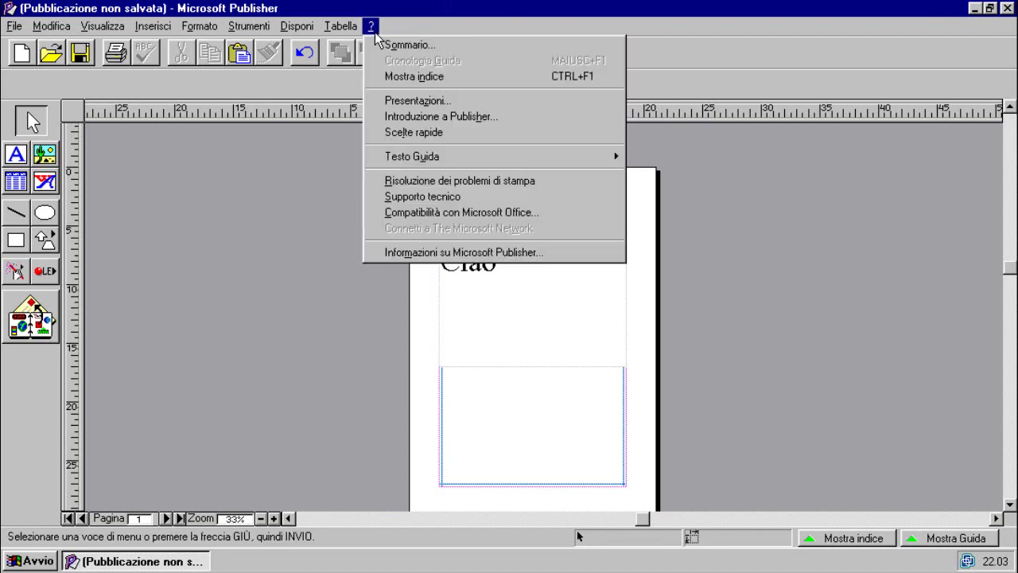
click(442, 253)
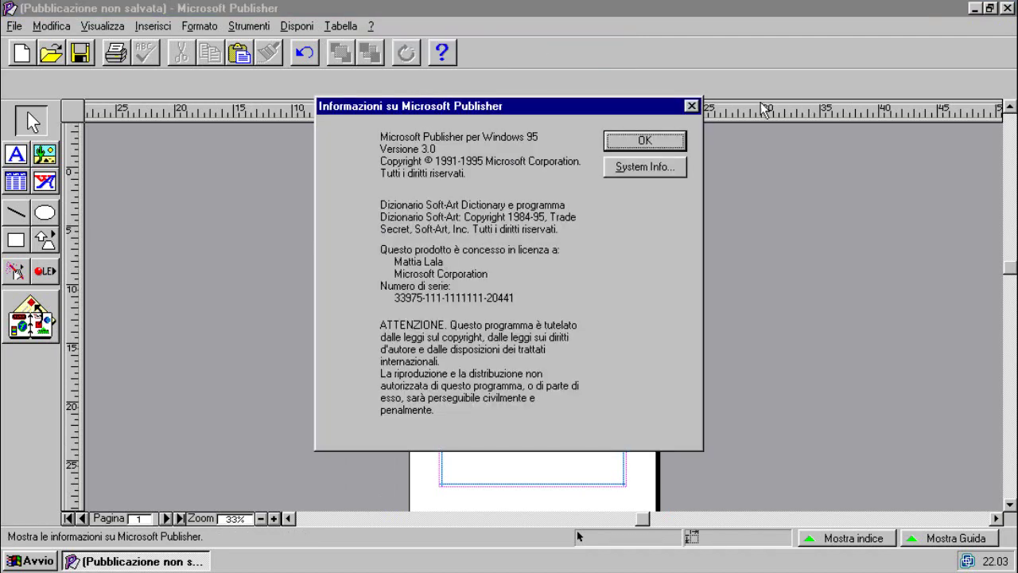
click(654, 137)
Exit Publisher without saving the publication
click(355, 32)
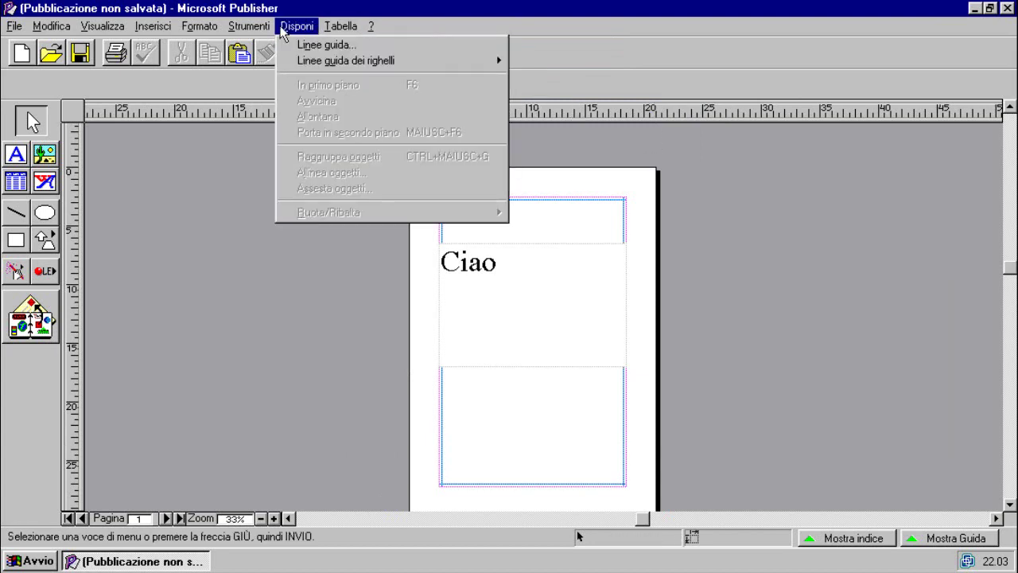
mouse_move(149, 33)
mouse_move(14, 26)
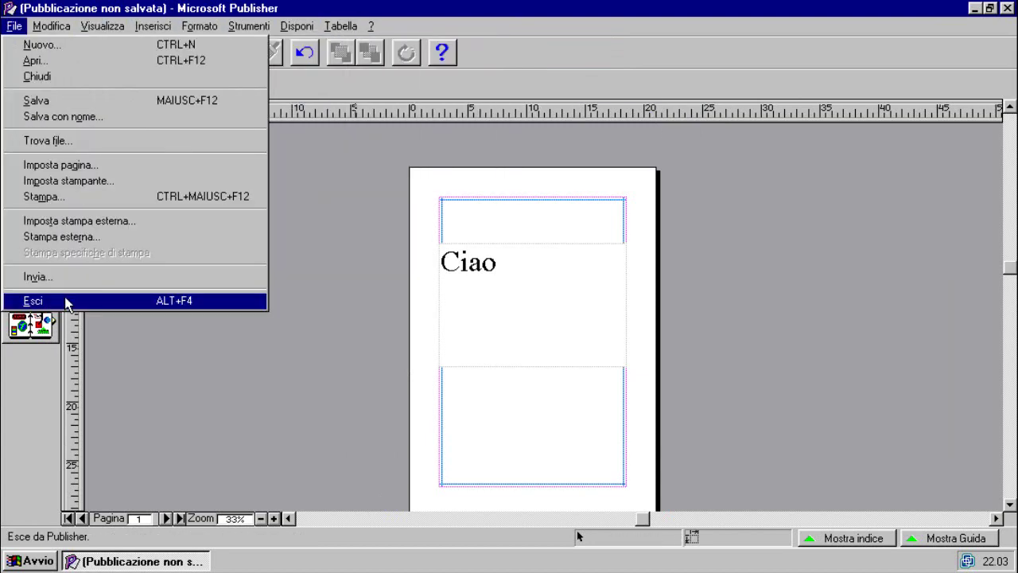
click(66, 303)
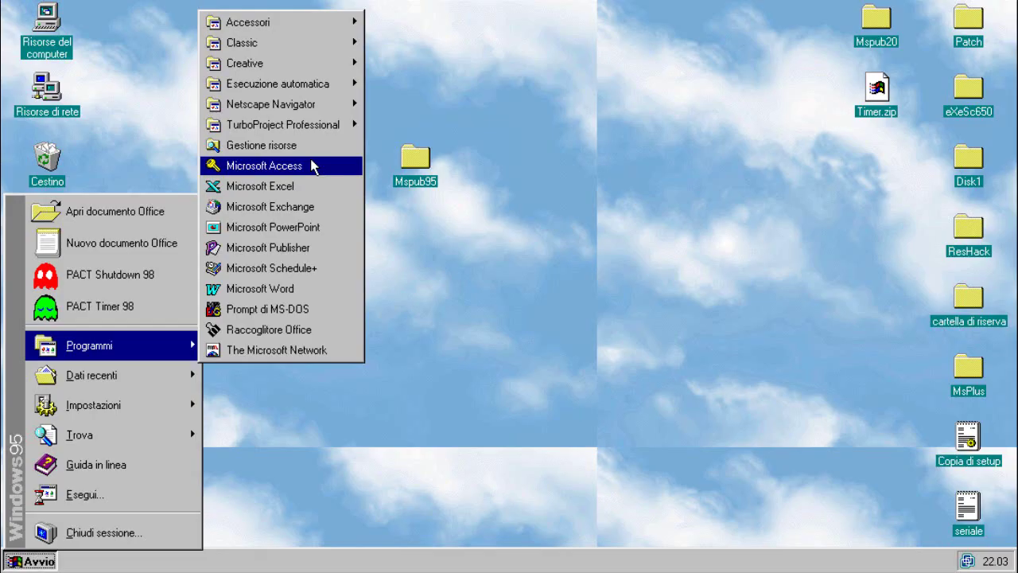
Launch Barra degli strumenti Microsoft Office from the automatic startup programs
mouse_move(325, 107)
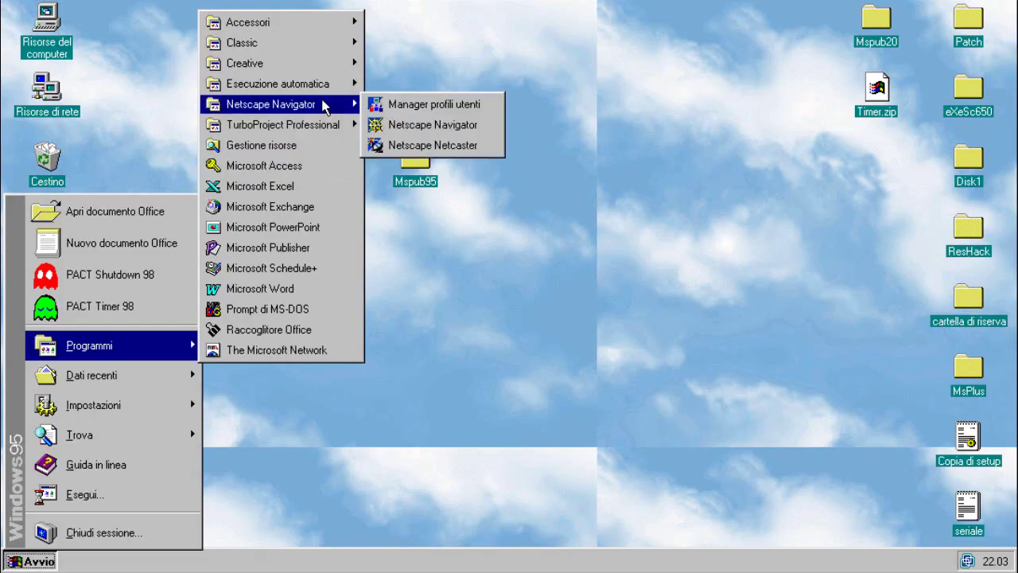
mouse_move(303, 84)
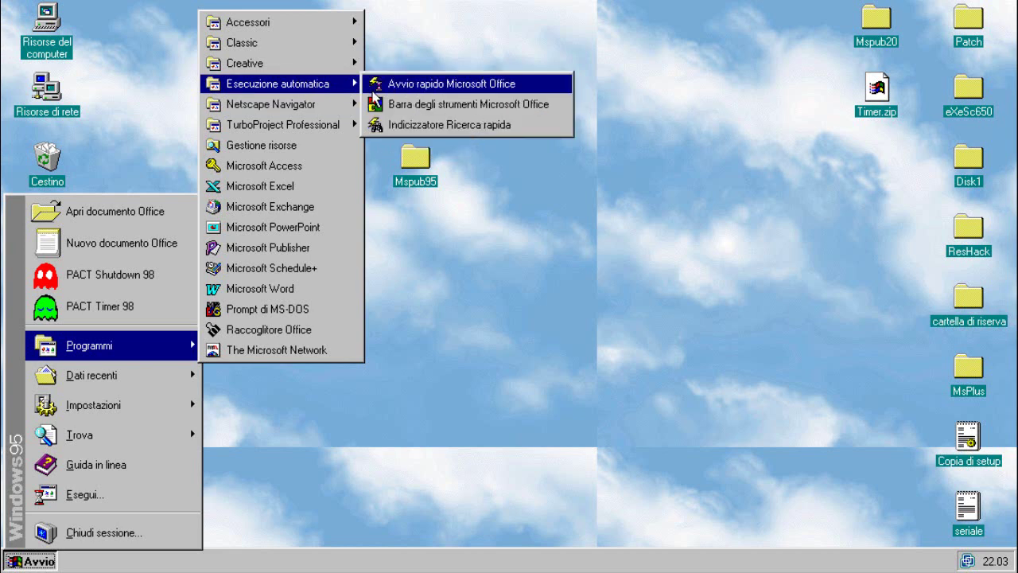
click(445, 115)
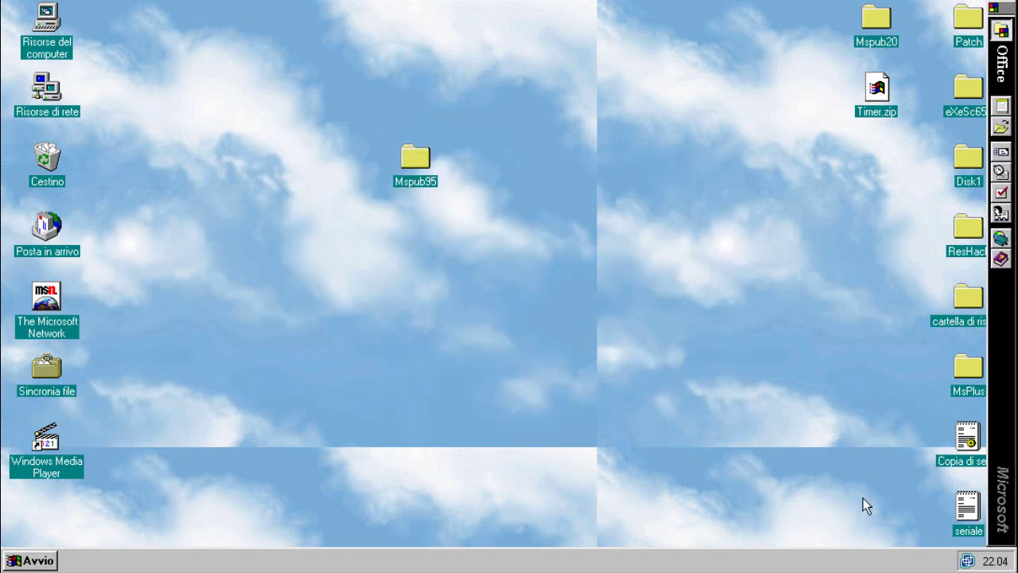
Add the Preferenze, Programmi, Accessori and Desktop toolbars to the Office shortcut bar and return to its Office toolbar
right_click(1013, 370)
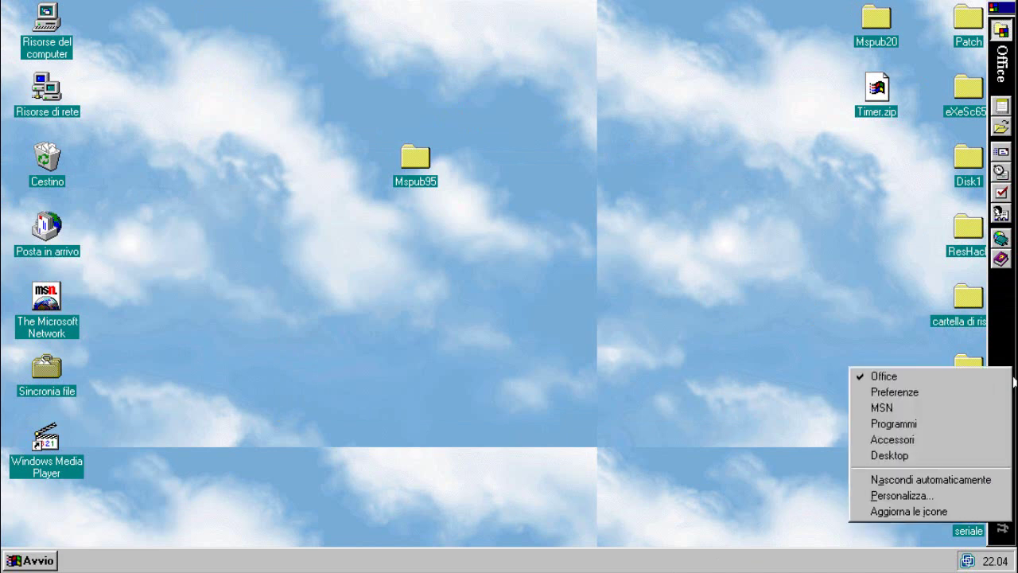
click(1007, 392)
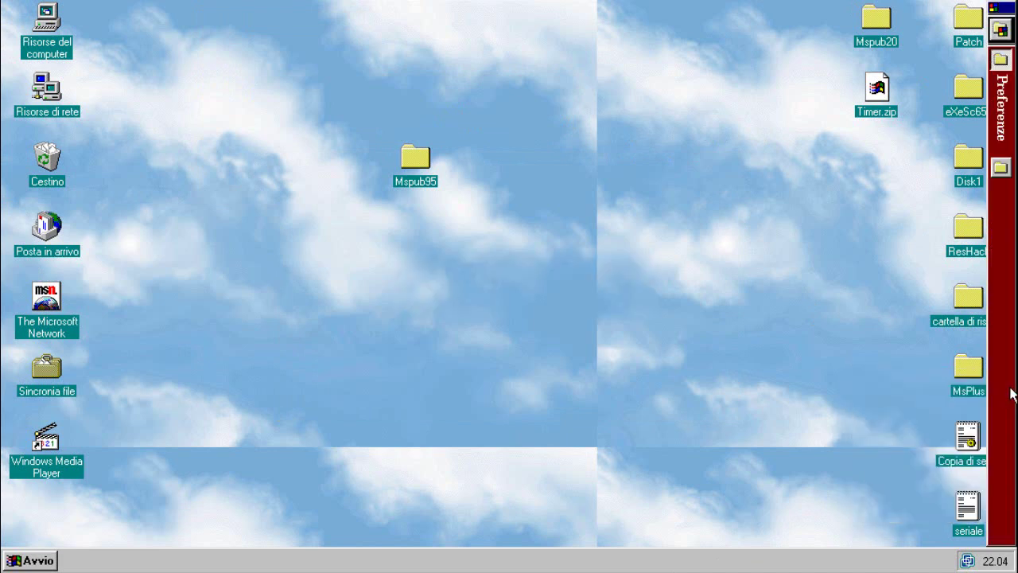
right_click(1010, 395)
click(935, 445)
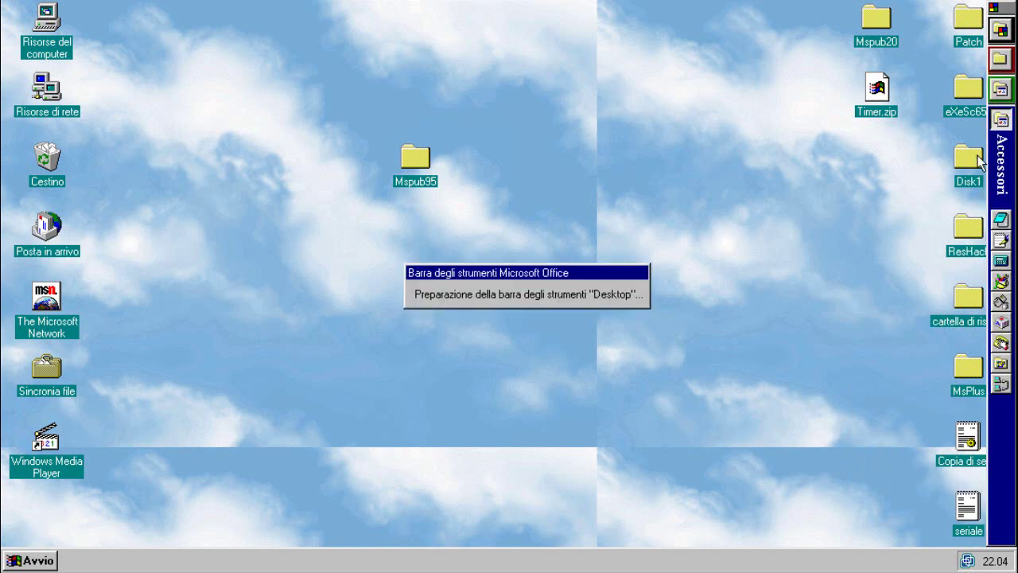
click(998, 102)
click(1000, 32)
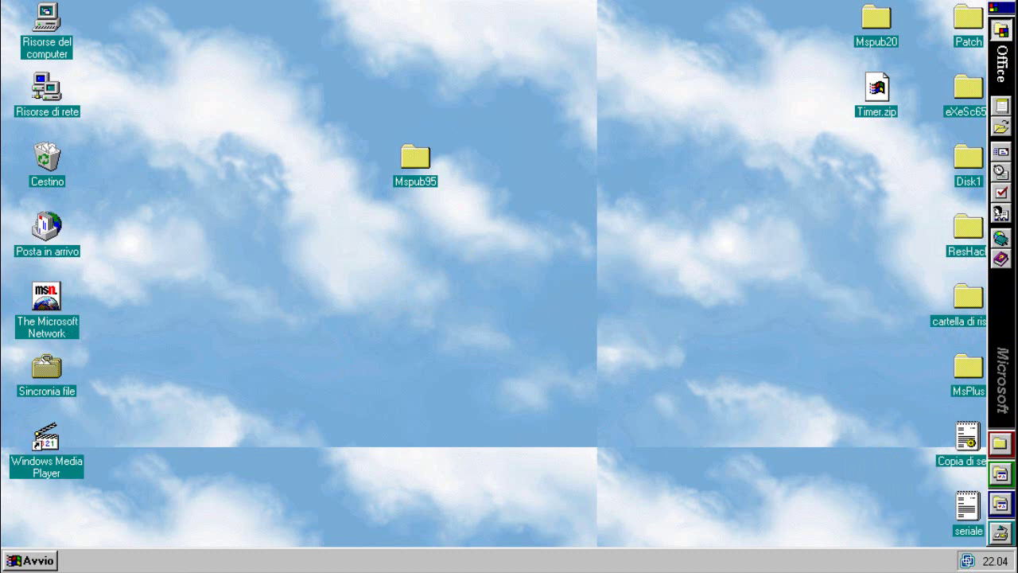
Try to exit the Microsoft Office shortcut bar
click(996, 7)
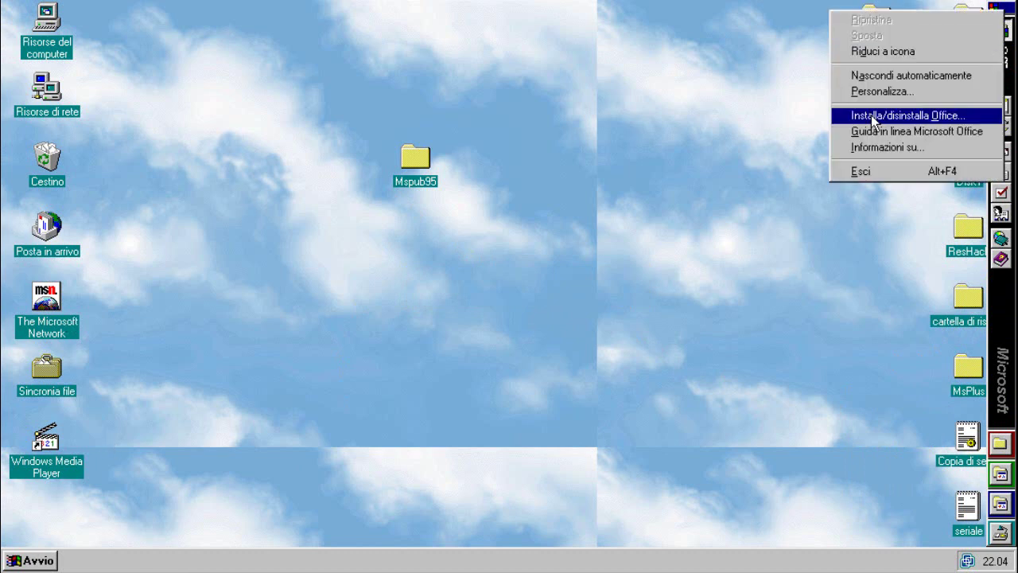
click(891, 172)
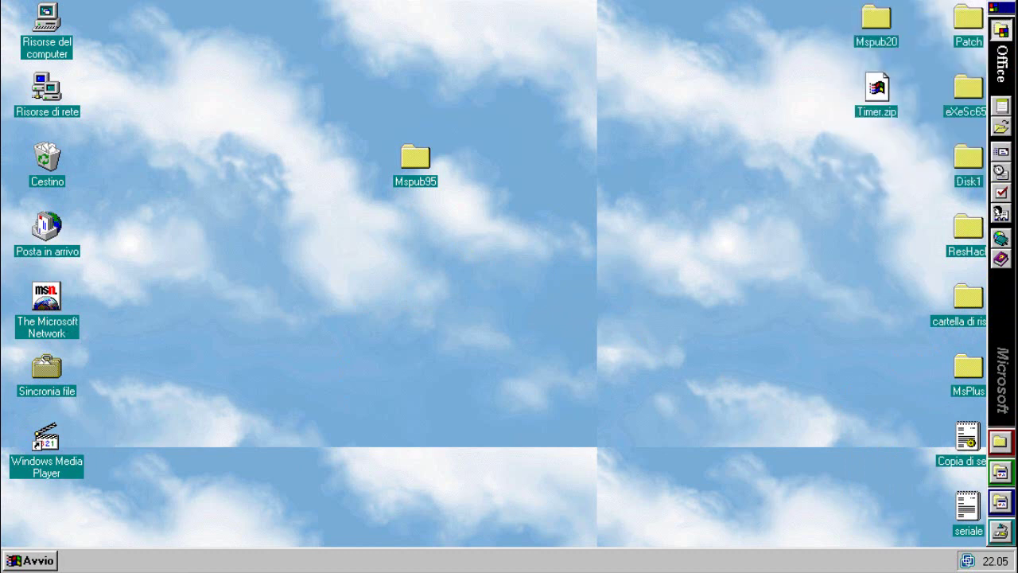
click(44, 560)
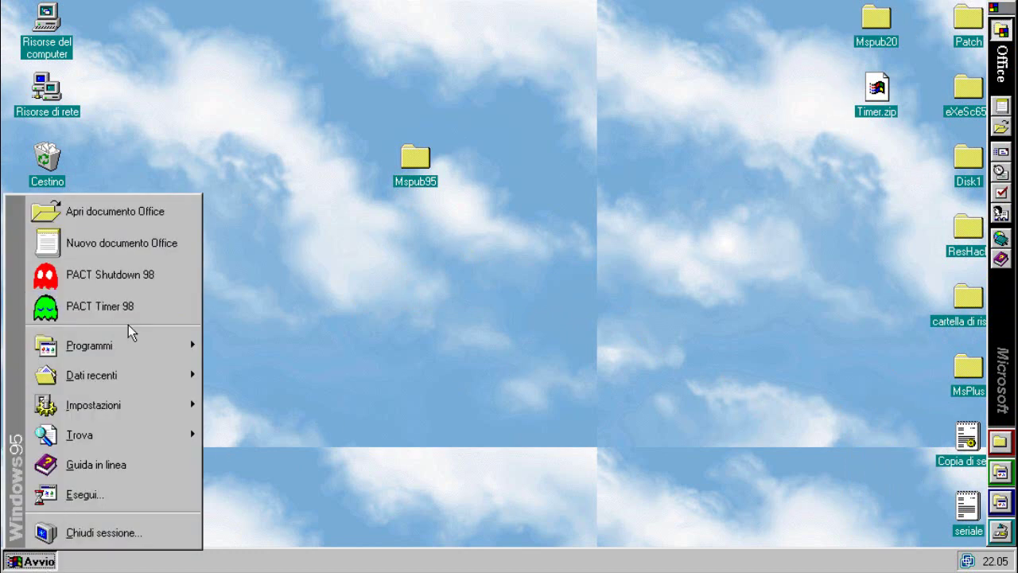
mouse_move(131, 344)
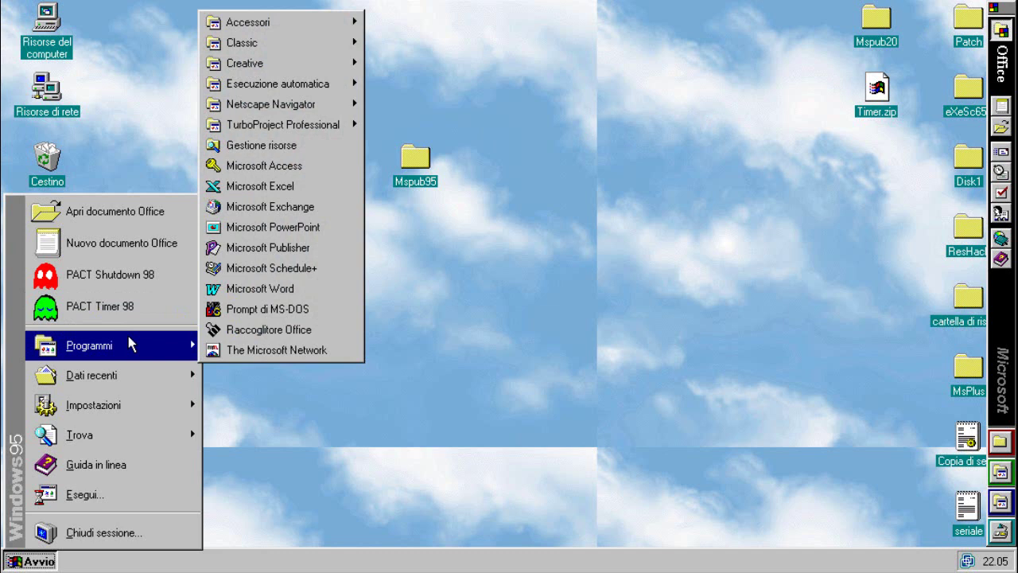
mouse_move(328, 87)
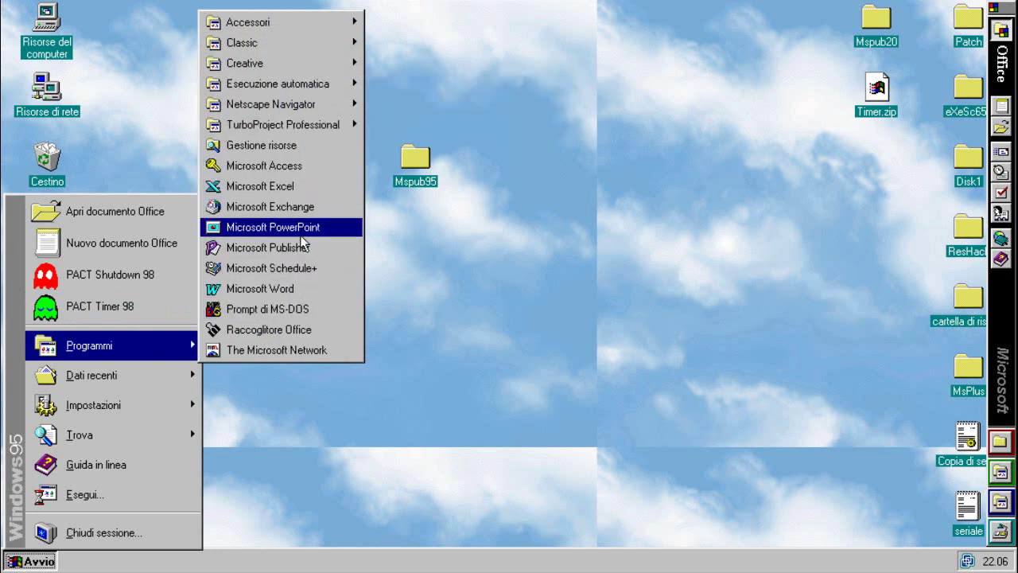
click(626, 238)
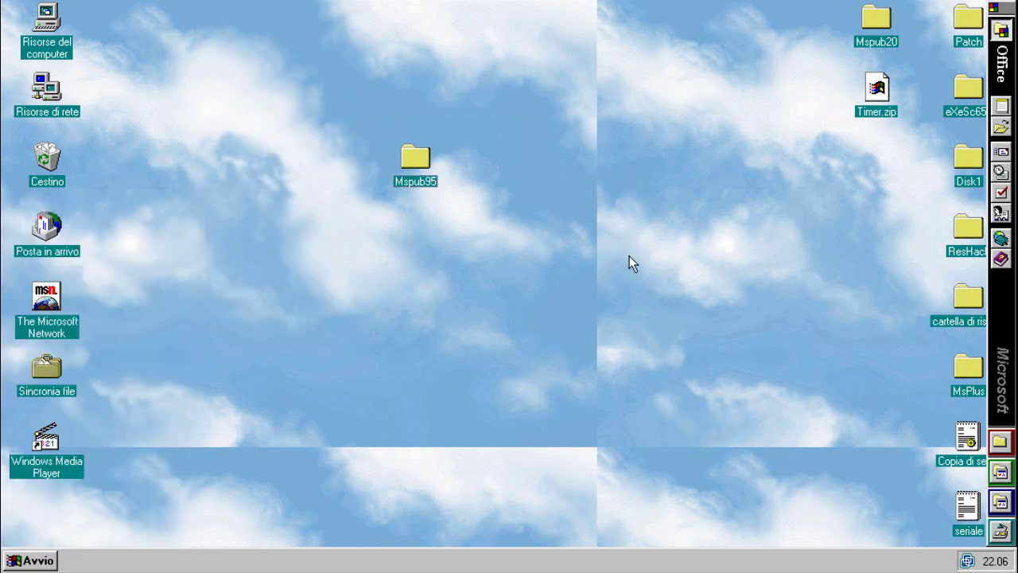